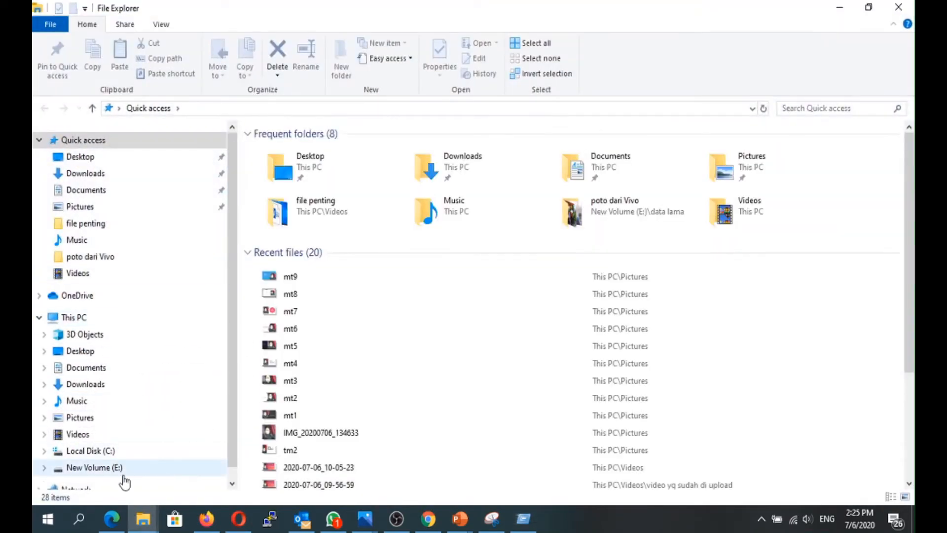
Step: Open the SoftwareDistribution folder inside the Windows folder on Local Disk (C:)
left_click(98, 452)
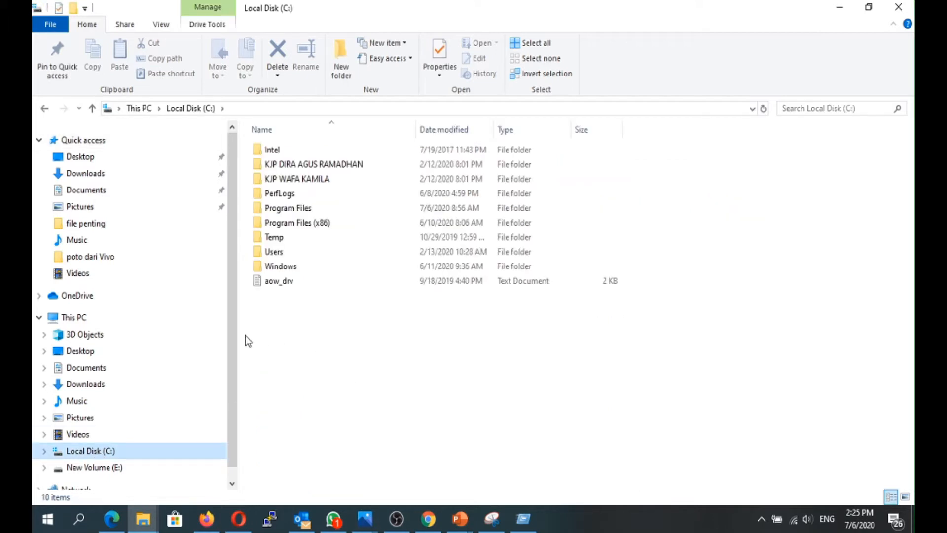
left_click(283, 269)
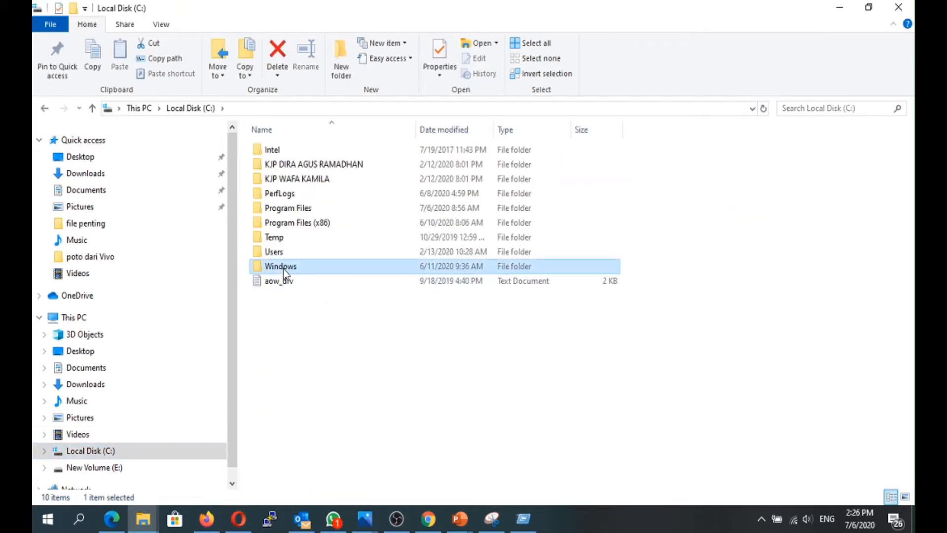
double_click(283, 269)
left_click(283, 268)
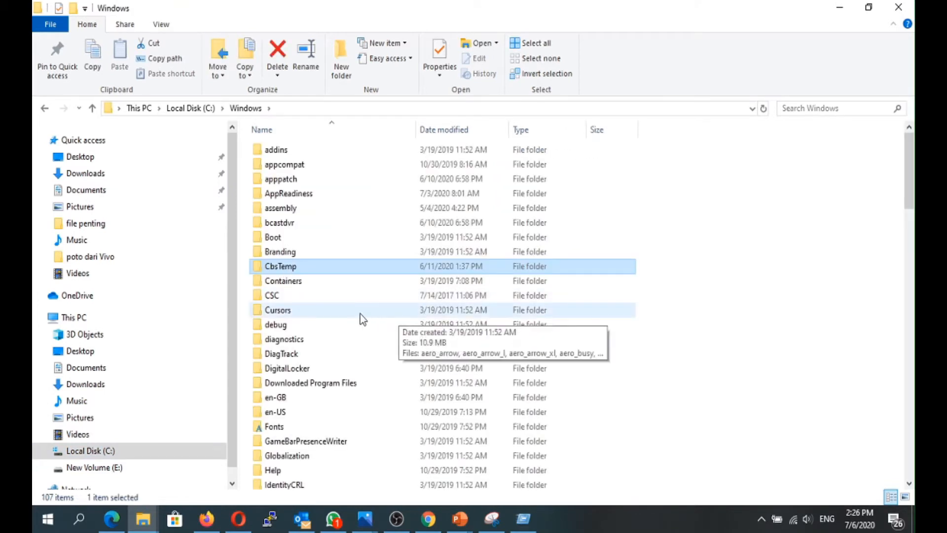
scroll(360, 314, "down", 3)
scroll(360, 315, "down", 3)
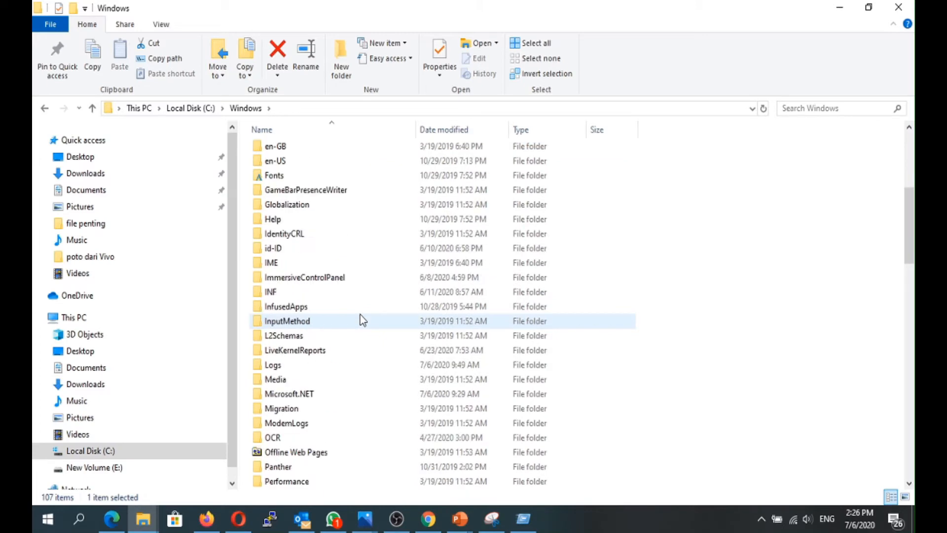
scroll(360, 315, "down", 3)
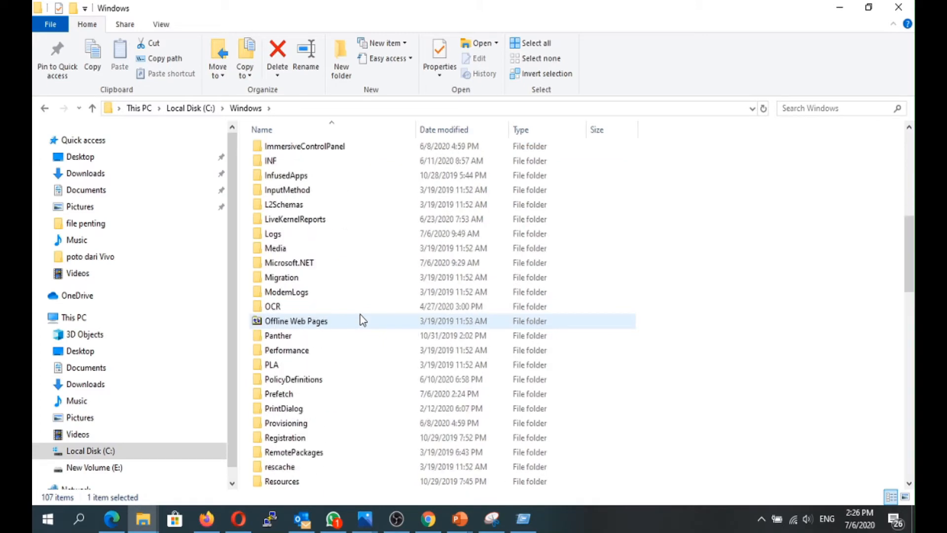
scroll(360, 319, "down", 4)
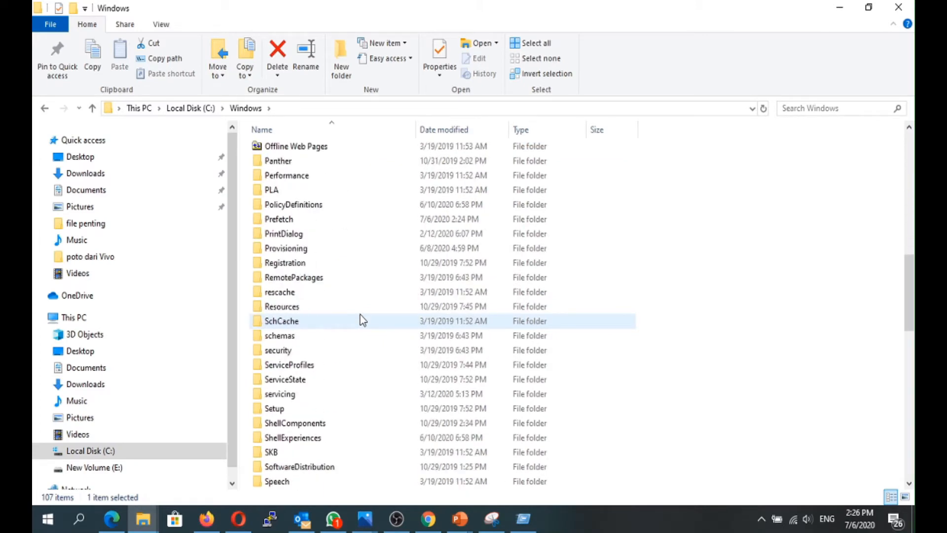
scroll(363, 321, "down", 6)
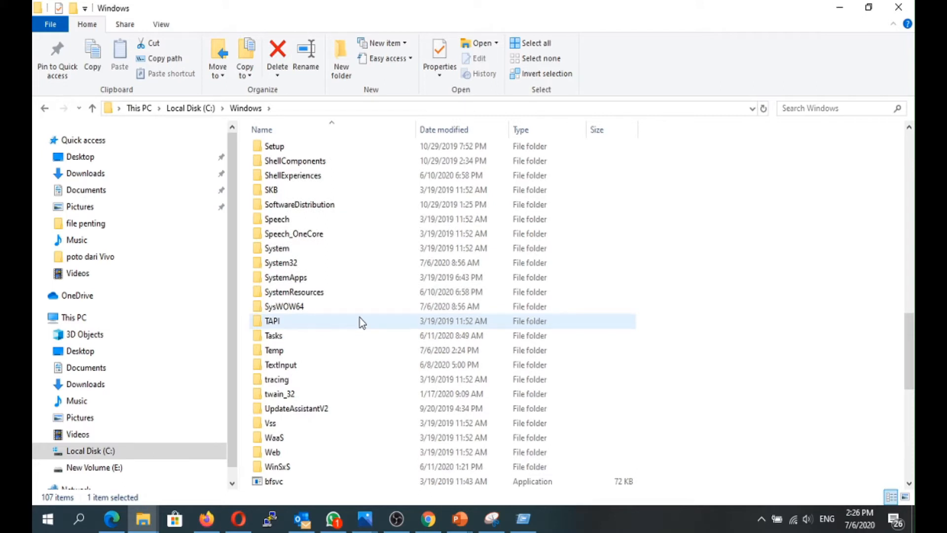
double_click(295, 205)
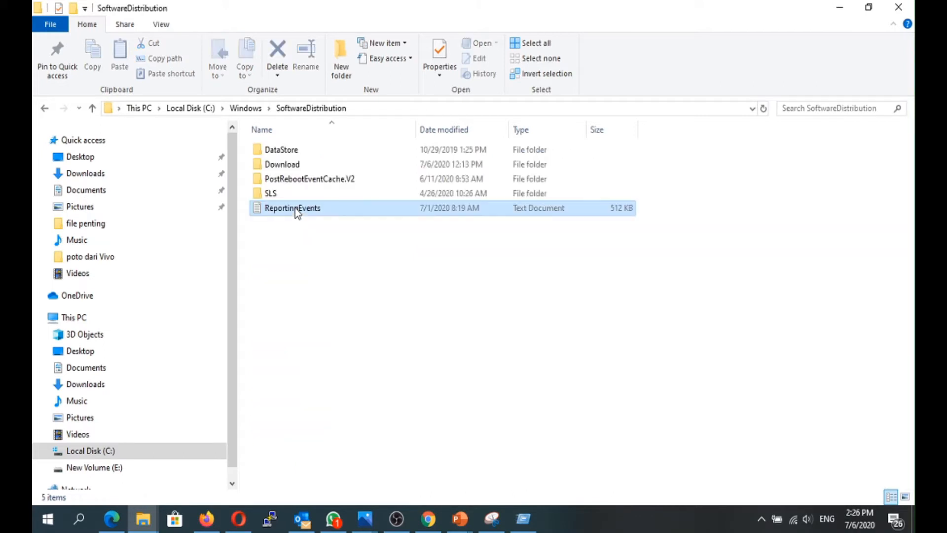
left_click(295, 208)
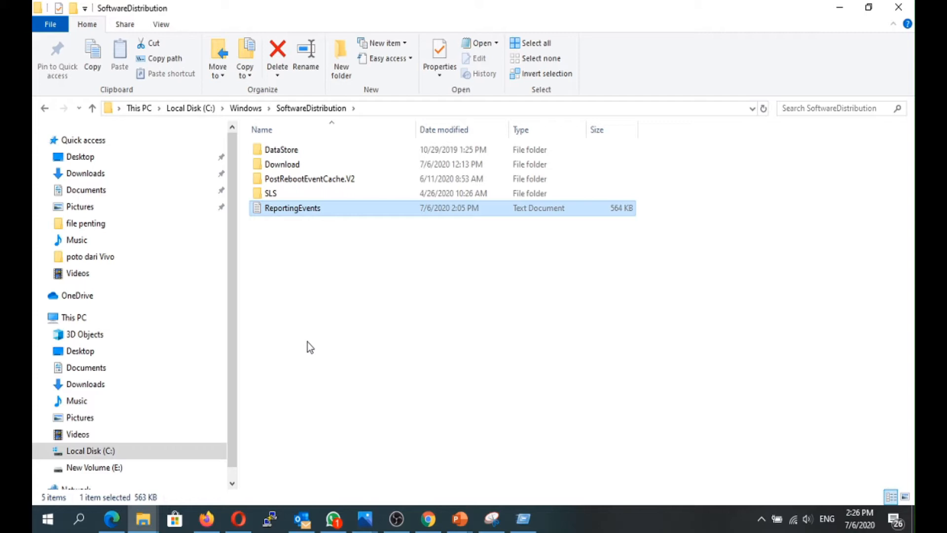
Step: Open the Download folder inside SoftwareDistribution
left_click(281, 171)
double_click(281, 171)
double_click(283, 173)
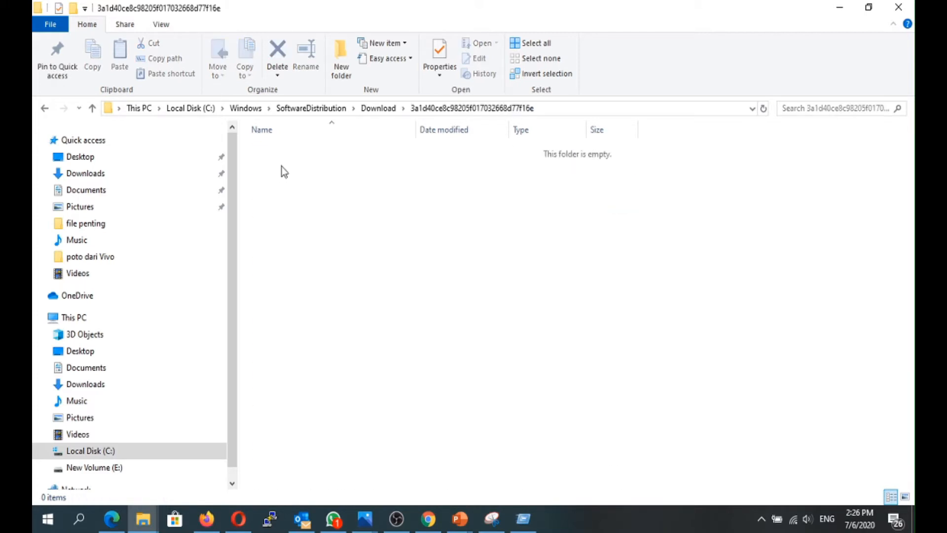
left_click(45, 107)
left_click(45, 108)
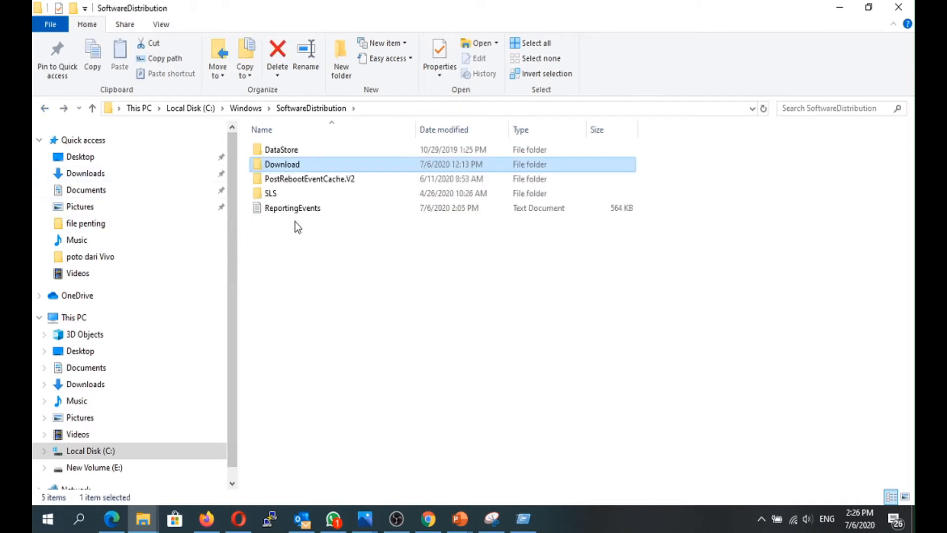
double_click(280, 168)
Step: Delete everything in the Download folder, granting administrator permission for all current items
scroll(328, 259, "down", 5)
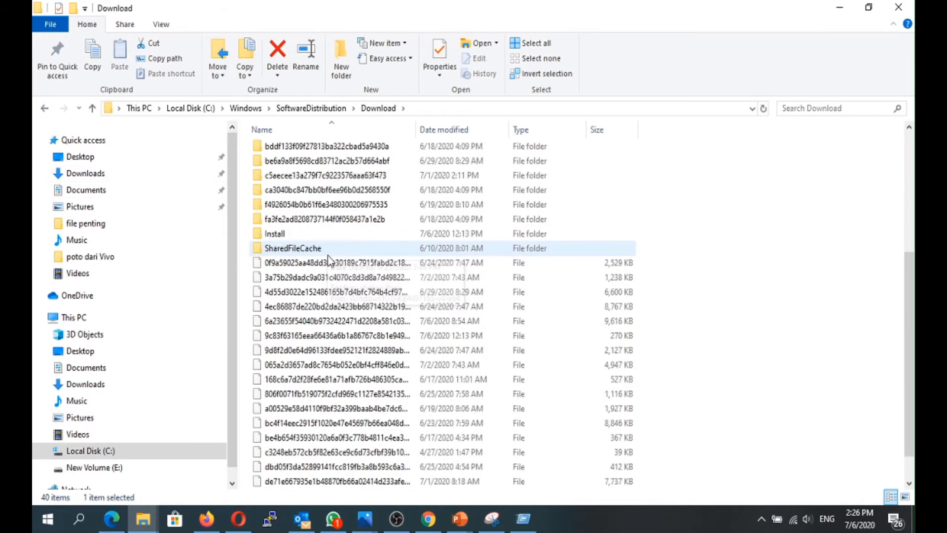
scroll(373, 324, "up", 5)
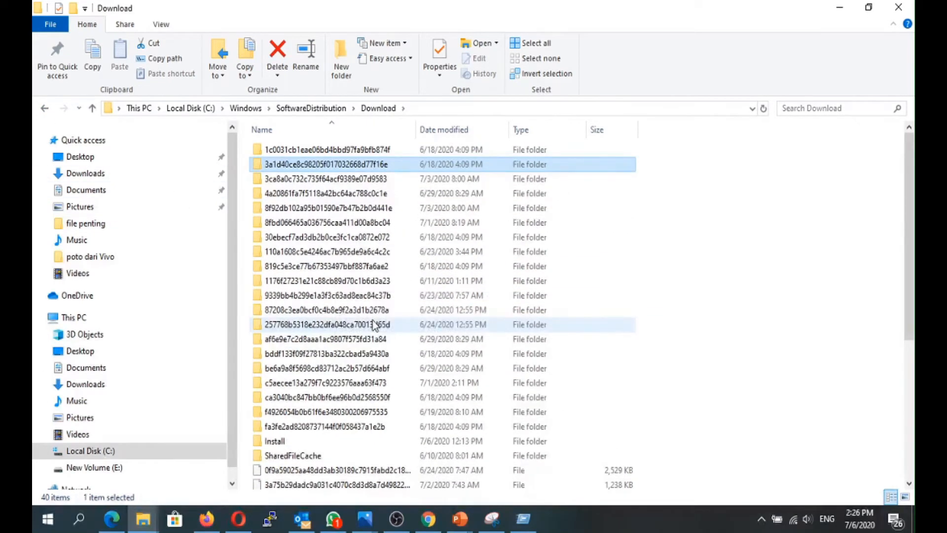
scroll(374, 326, "down", 5)
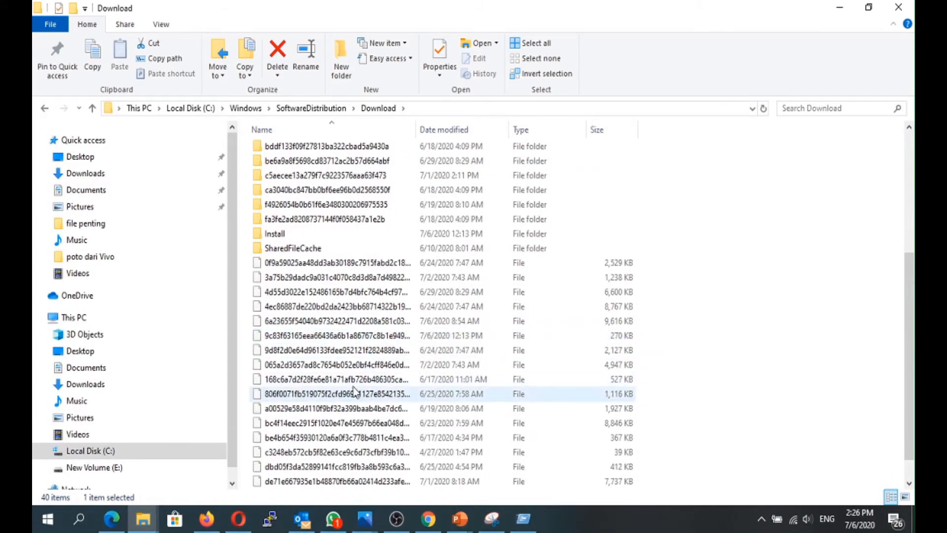
scroll(354, 394, "down", 1)
scroll(350, 387, "up", 2)
scroll(343, 380, "down", 2)
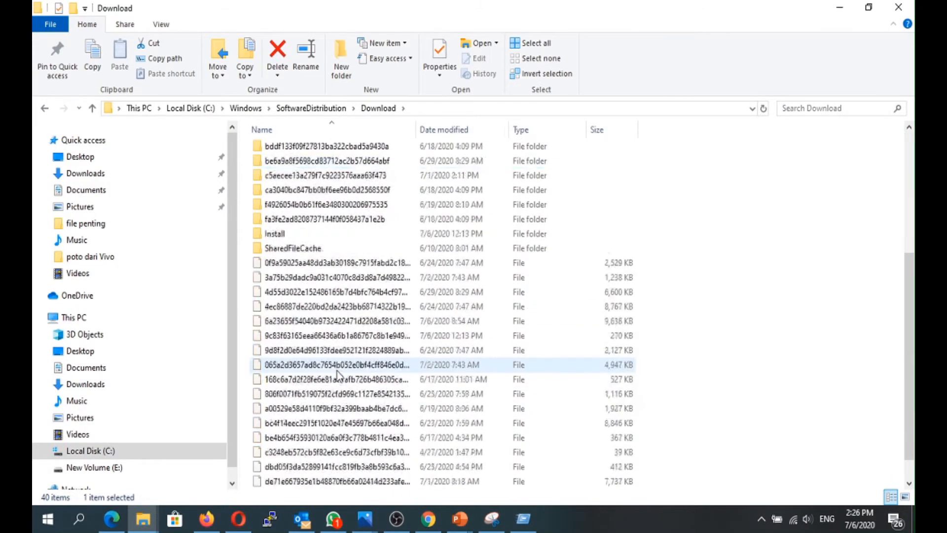
scroll(338, 390, "down", 1)
left_click(336, 412)
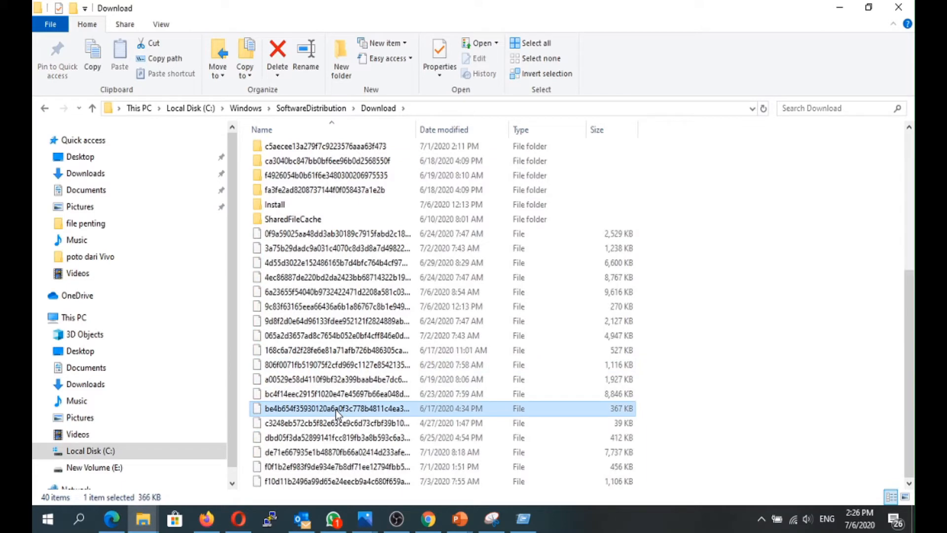
key("ctrl+a")
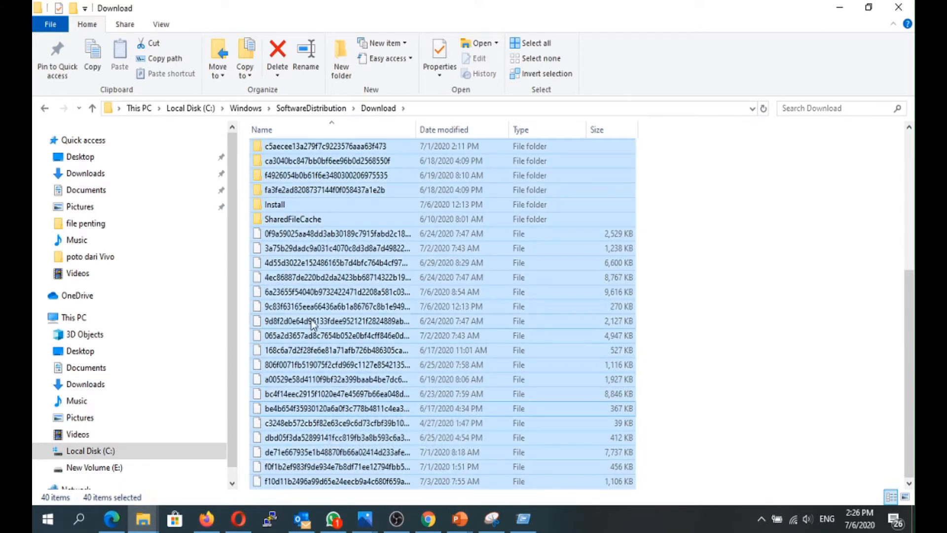
right_click(311, 321)
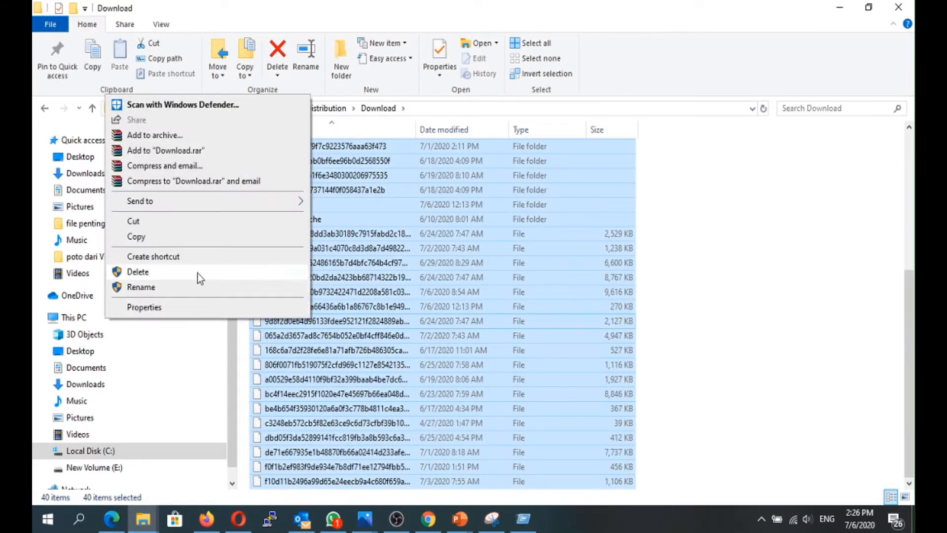
left_click(197, 272)
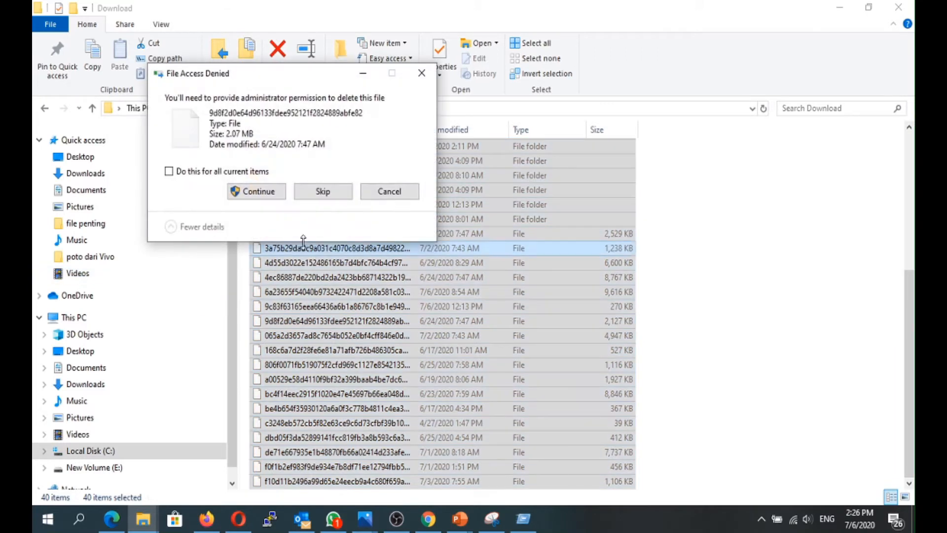
left_click(256, 194)
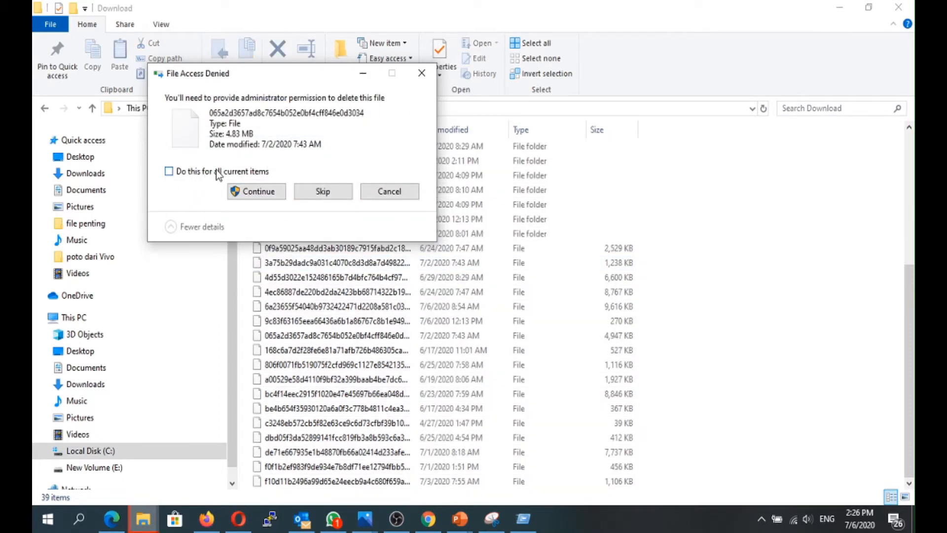
left_click(203, 172)
left_click(255, 196)
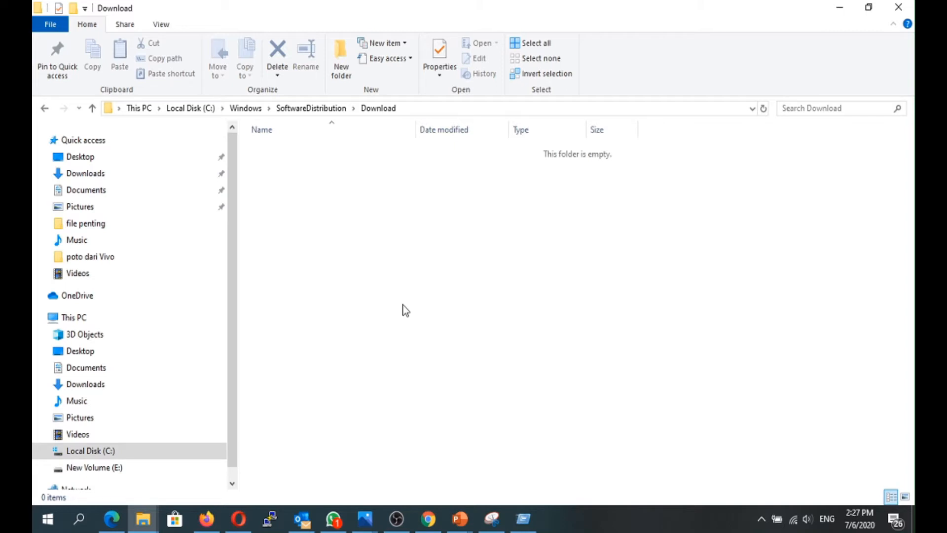
Step: Open the Windows Temp folder with the Run command temp
key("super+r")
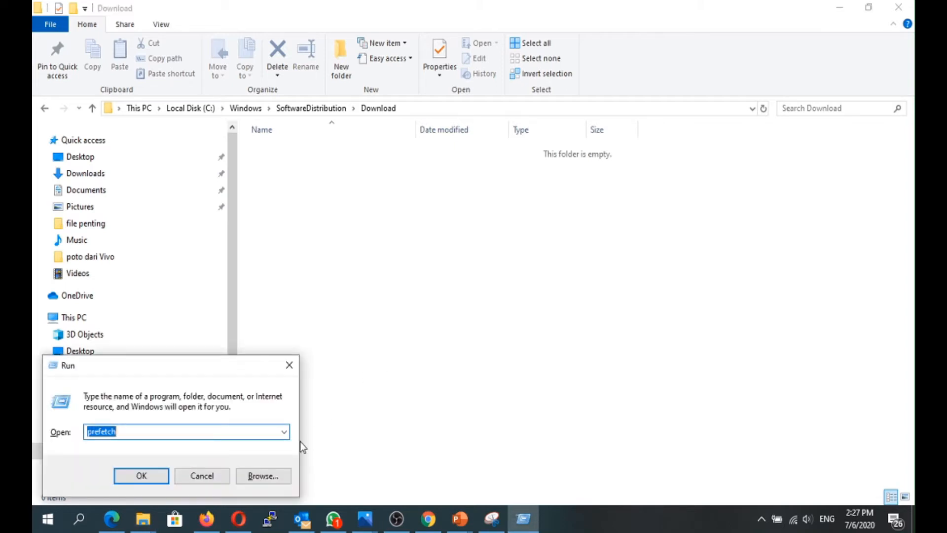
left_click(285, 431)
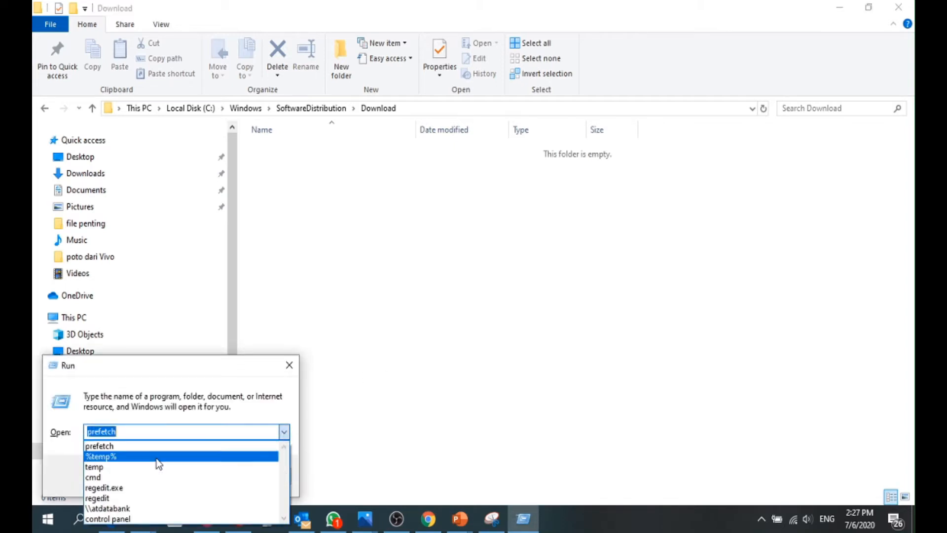
left_click(124, 466)
left_click(142, 481)
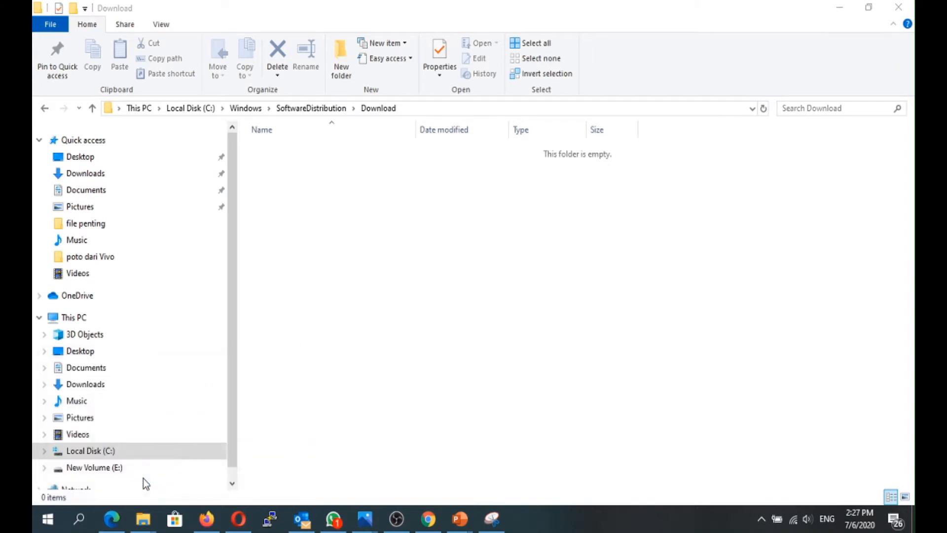
Step: Select all files and folders in the Temp folder and delete them
scroll(335, 291, "down", 15)
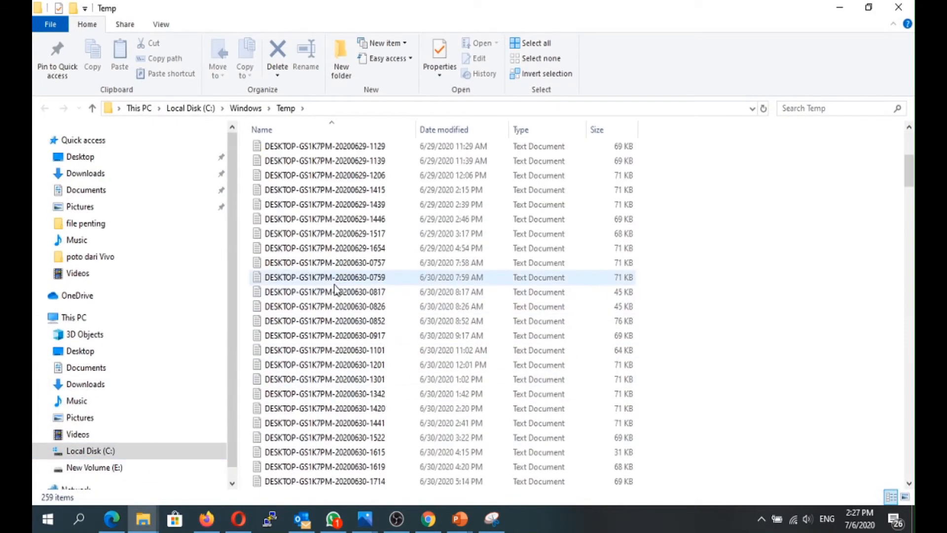
scroll(334, 291, "down", 20)
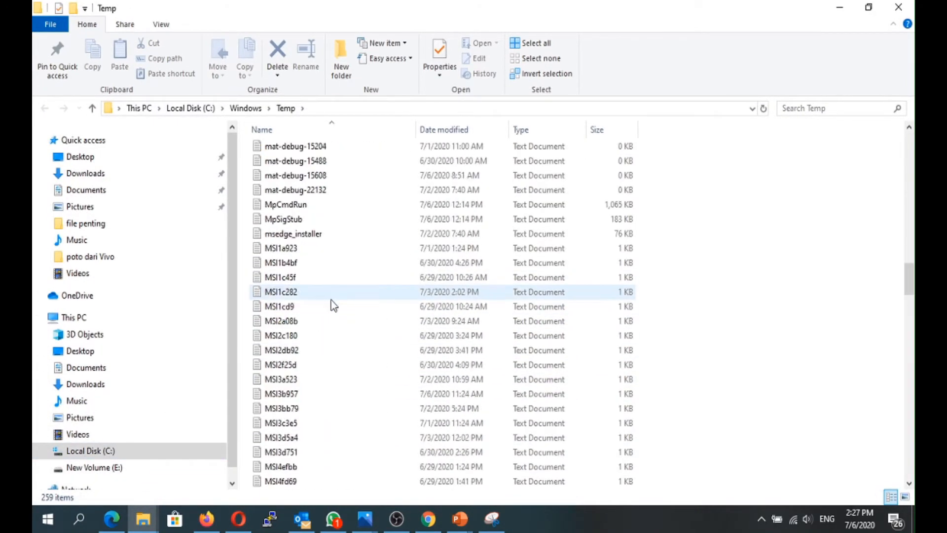
scroll(336, 306, "up", 10)
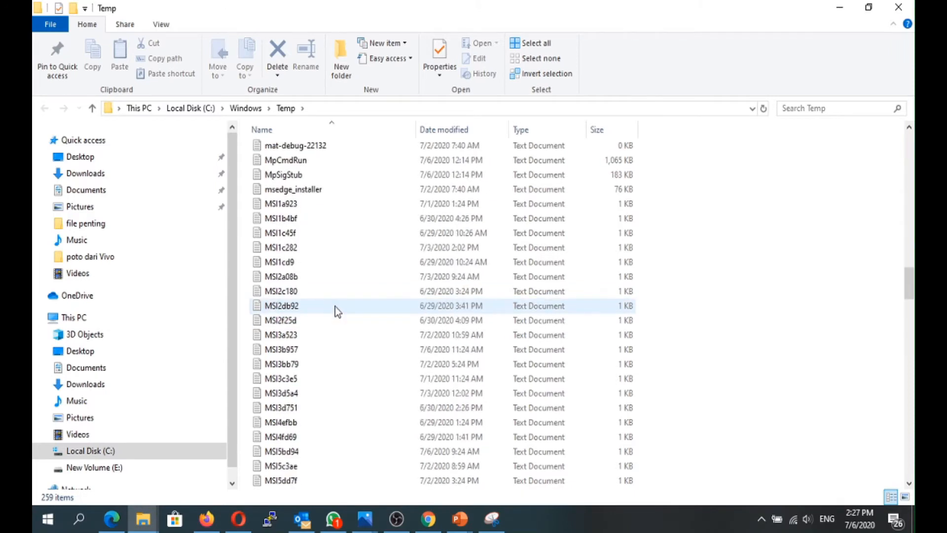
key("ctrl+a")
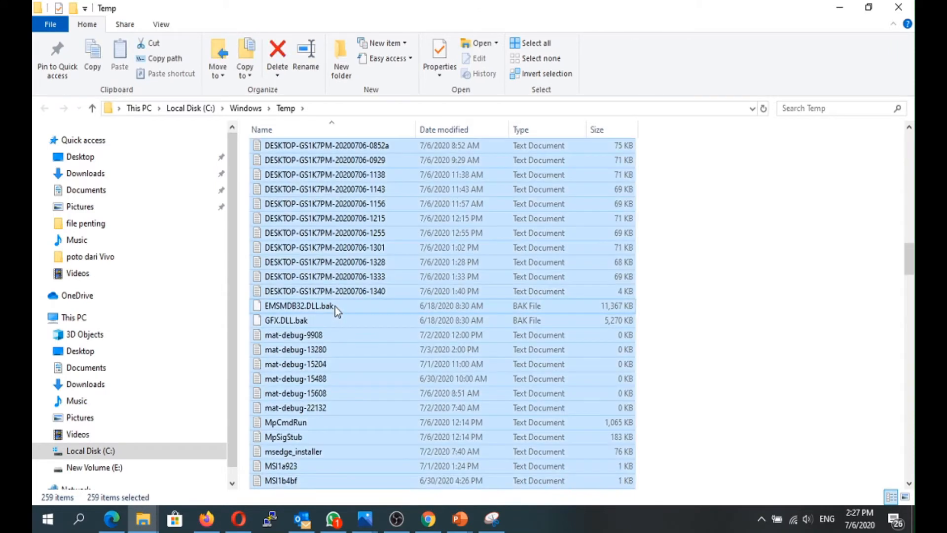
right_click(349, 264)
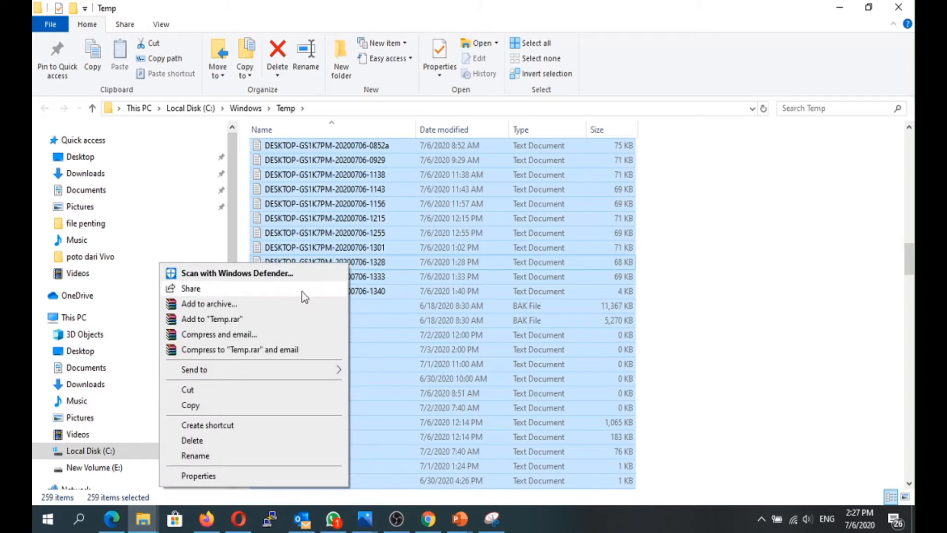
left_click(220, 440)
left_click(220, 436)
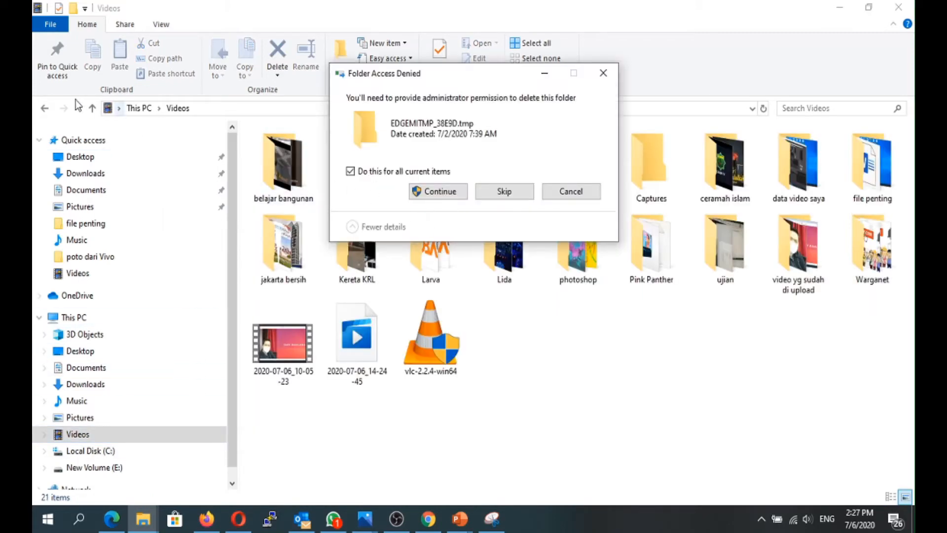
left_click(42, 109)
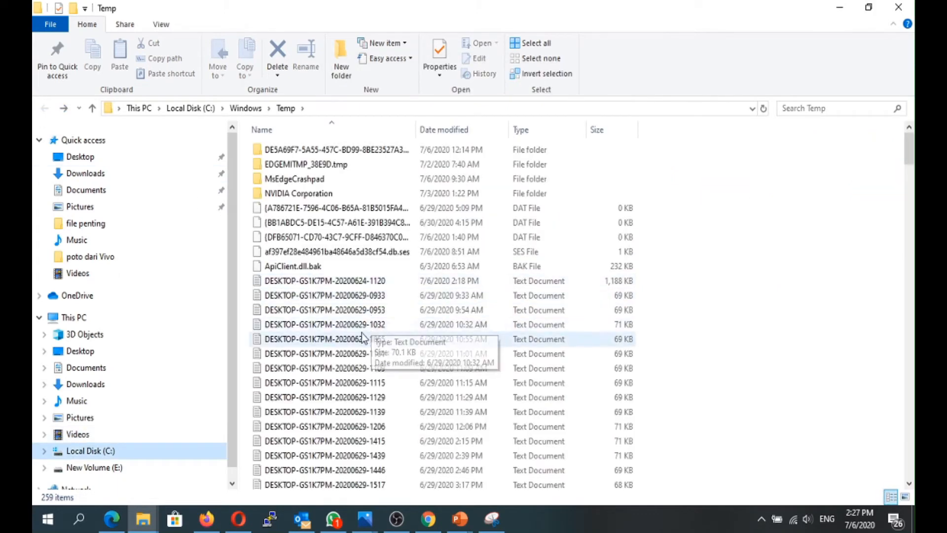
left_click(306, 324)
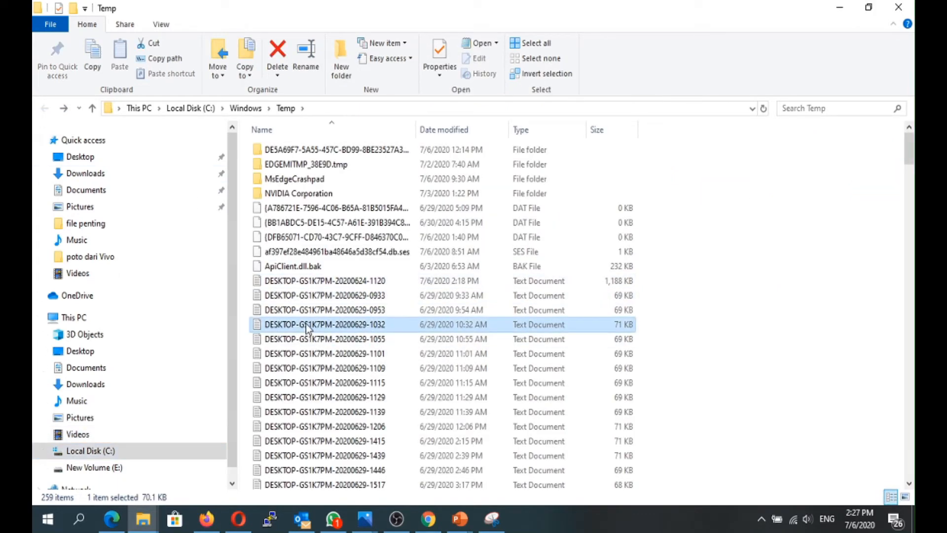
key("ctrl+a")
right_click(324, 297)
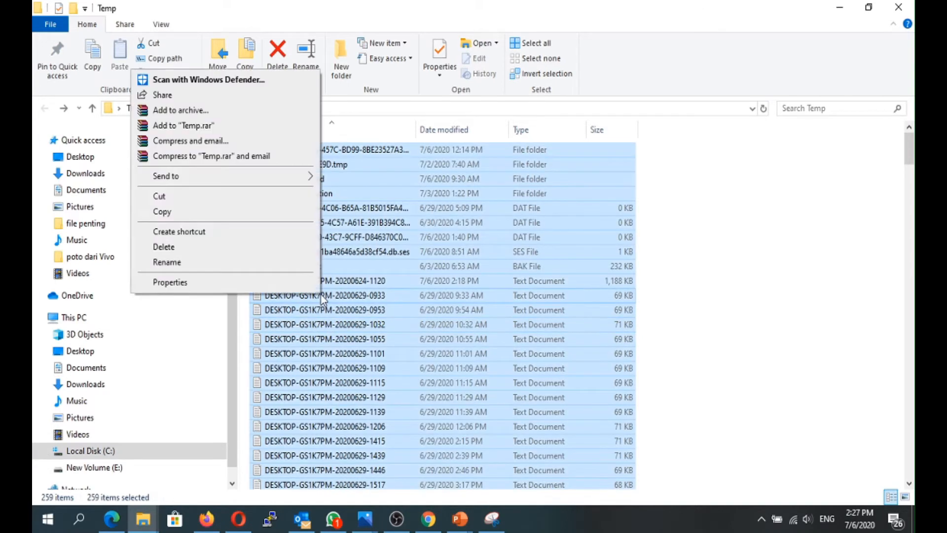
left_click(200, 248)
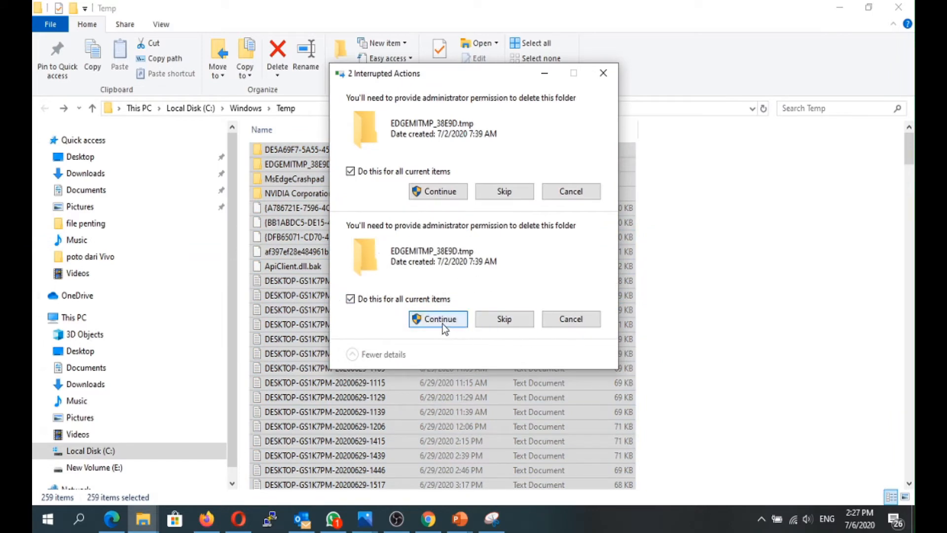
left_click(577, 320)
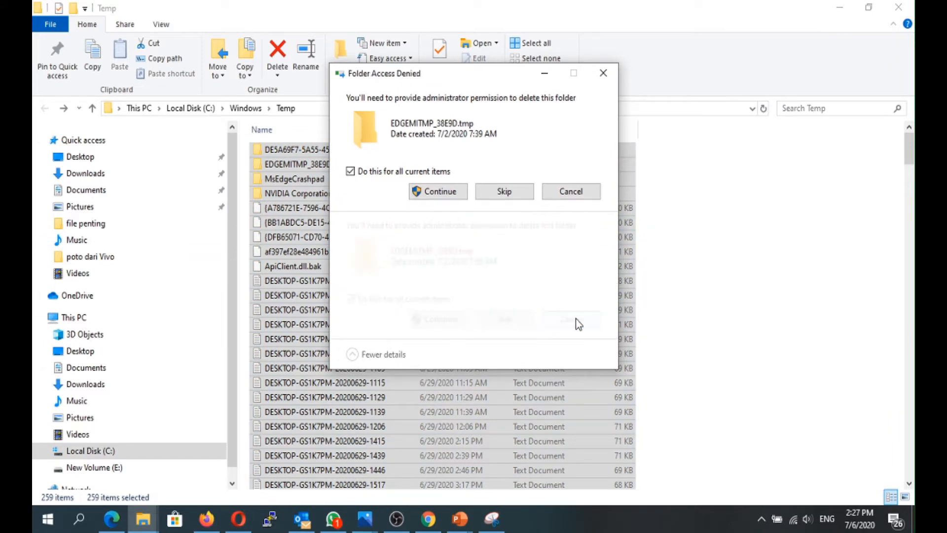
Step: Grant administrator permission for deleting the Windows Temp items and skip all current files that are in use
left_click(436, 192)
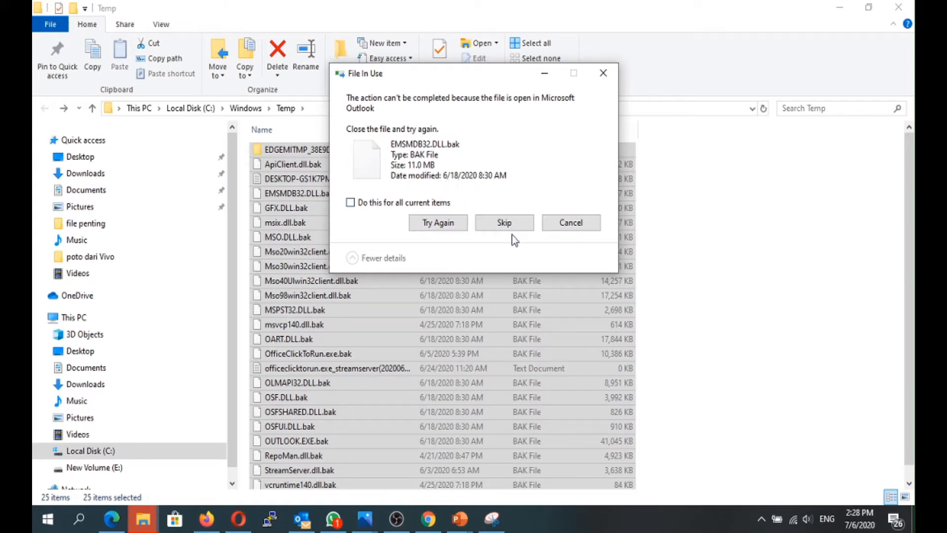
left_click(498, 222)
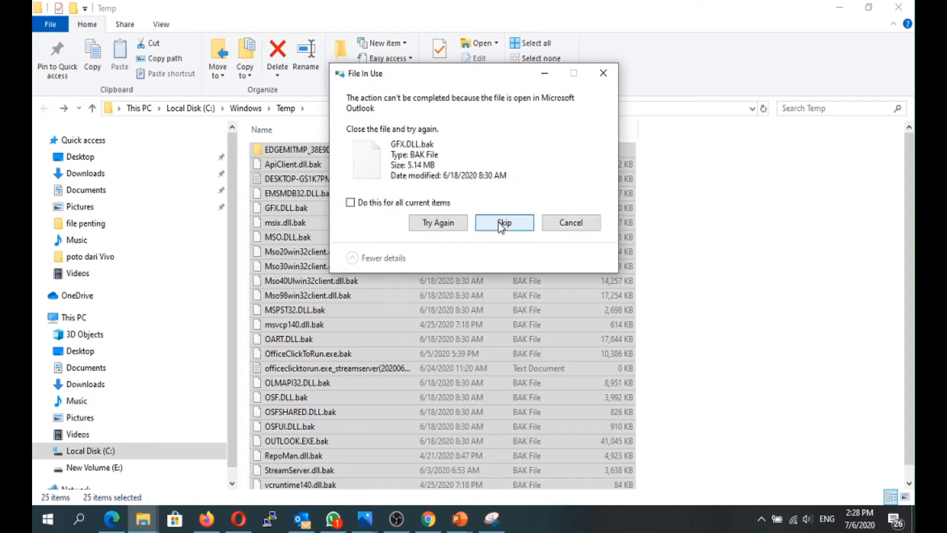
left_click(428, 205)
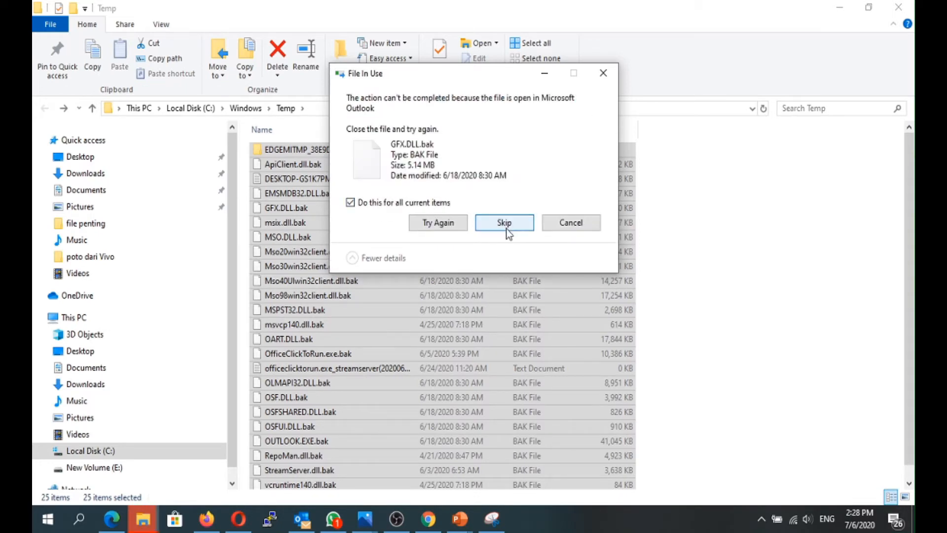
left_click(506, 229)
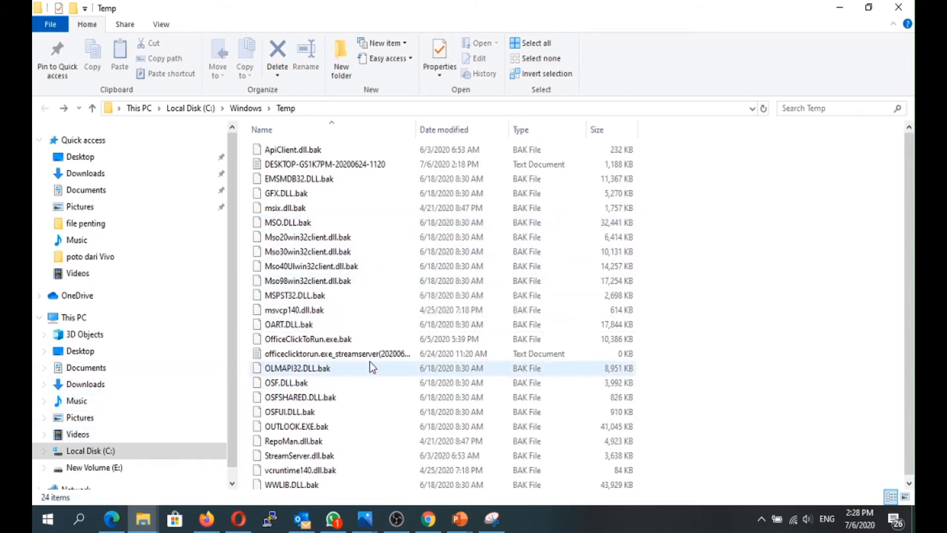
Step: Open the user's local Temp folder with the Run command %temp%
key("super+r")
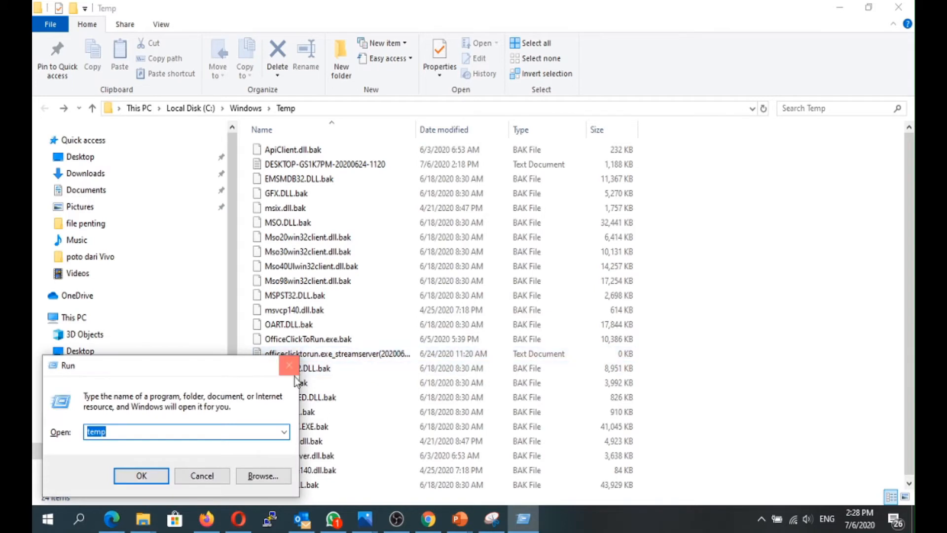
left_click(285, 433)
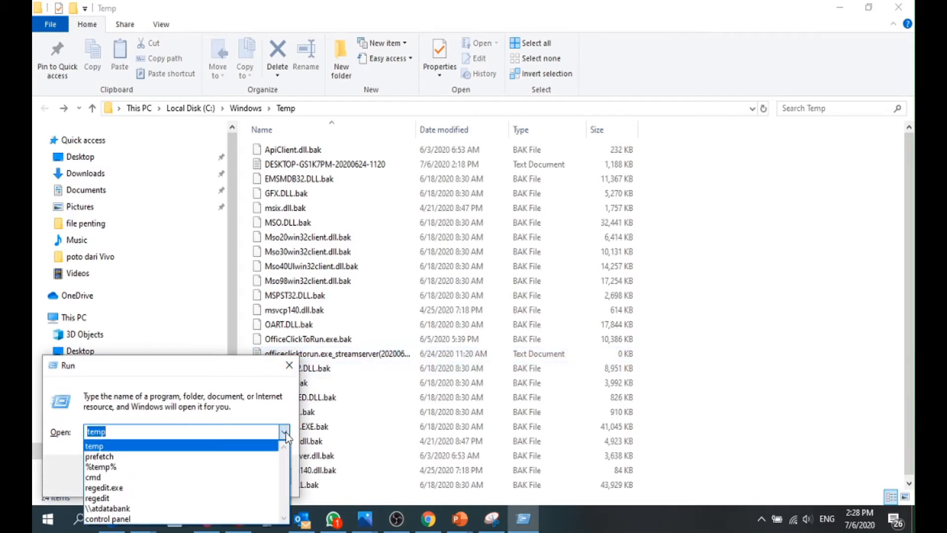
left_click(152, 467)
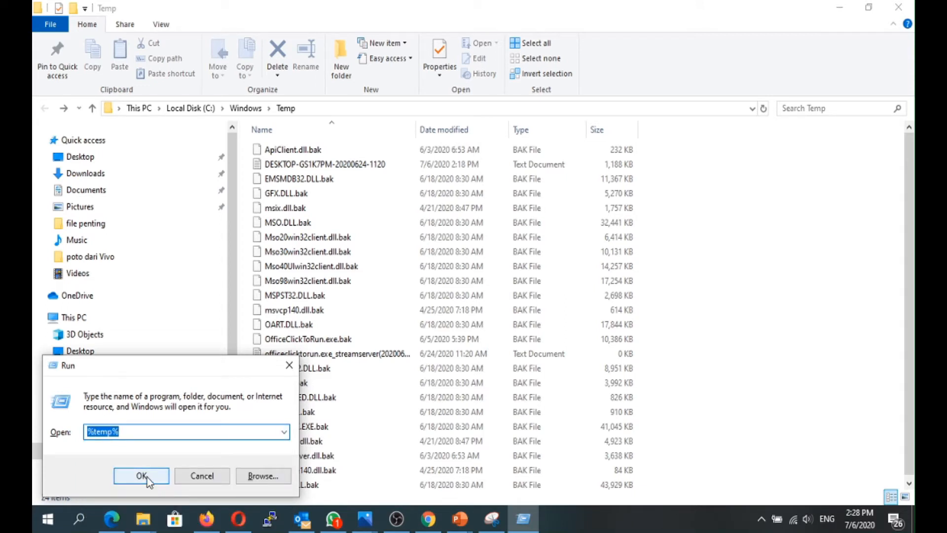
left_click(147, 476)
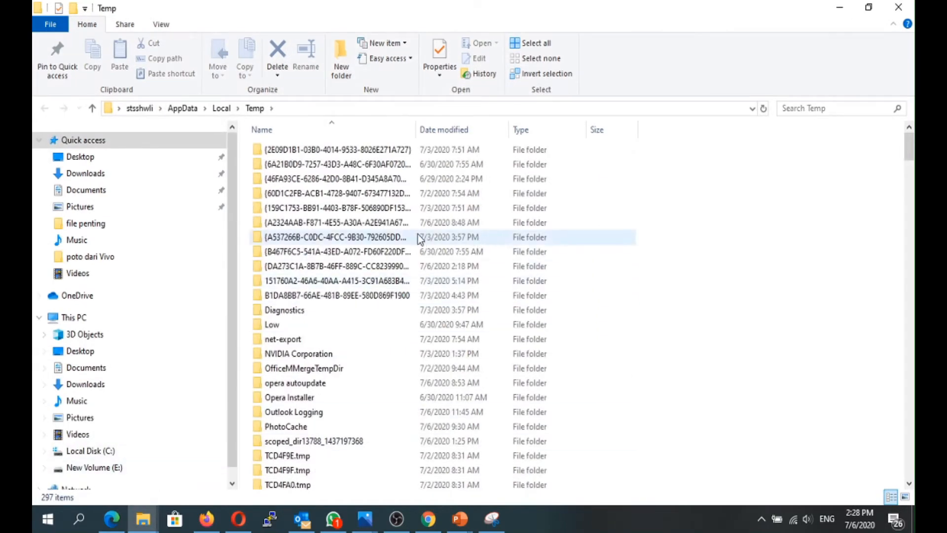
Step: Select all files and folders in the user's Temp folder and delete them
scroll(418, 237, "down", 15)
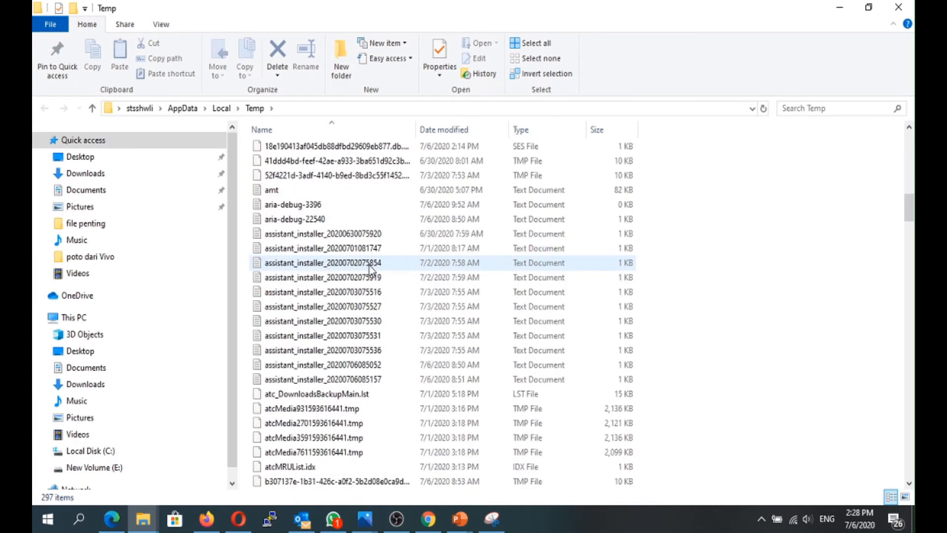
scroll(371, 268, "down", 6)
scroll(371, 268, "up", 20)
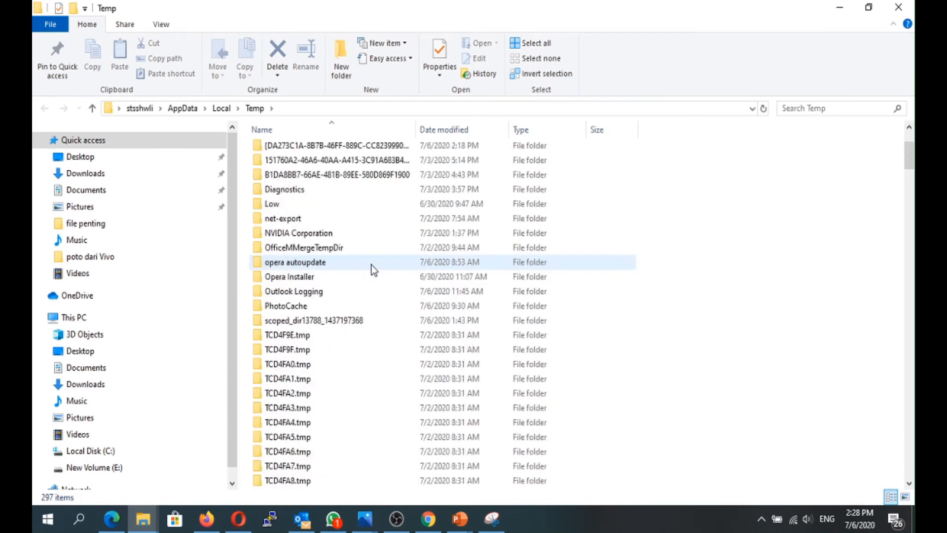
scroll(371, 265, "up", 3)
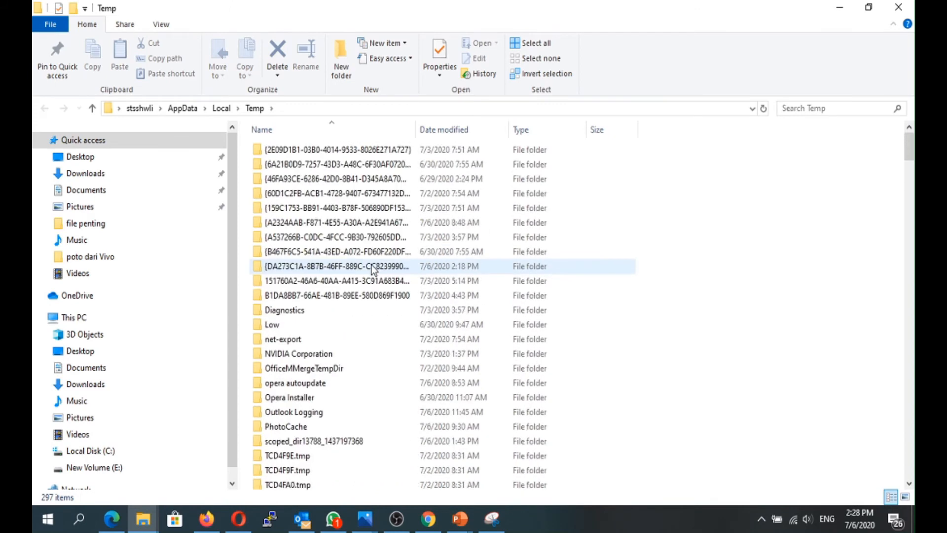
left_click(325, 324)
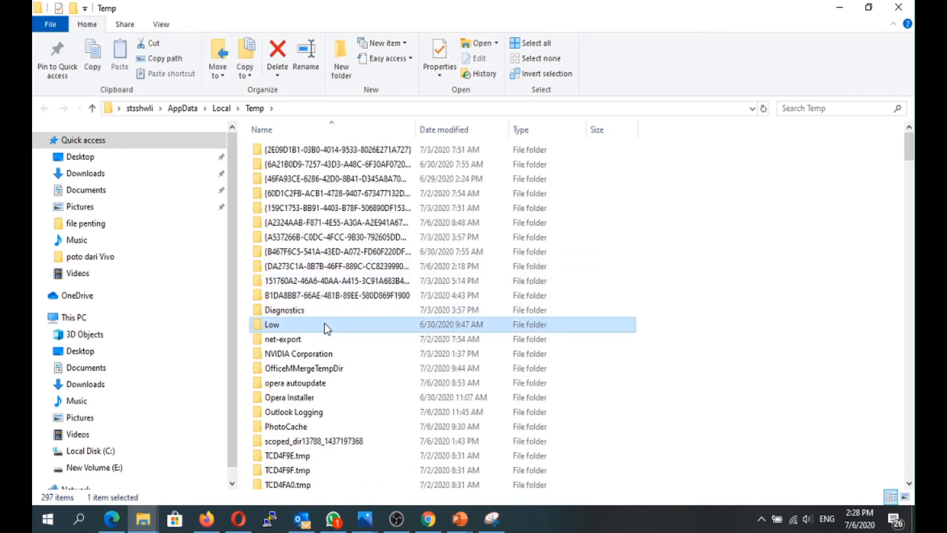
key("ctrl+a")
right_click(365, 304)
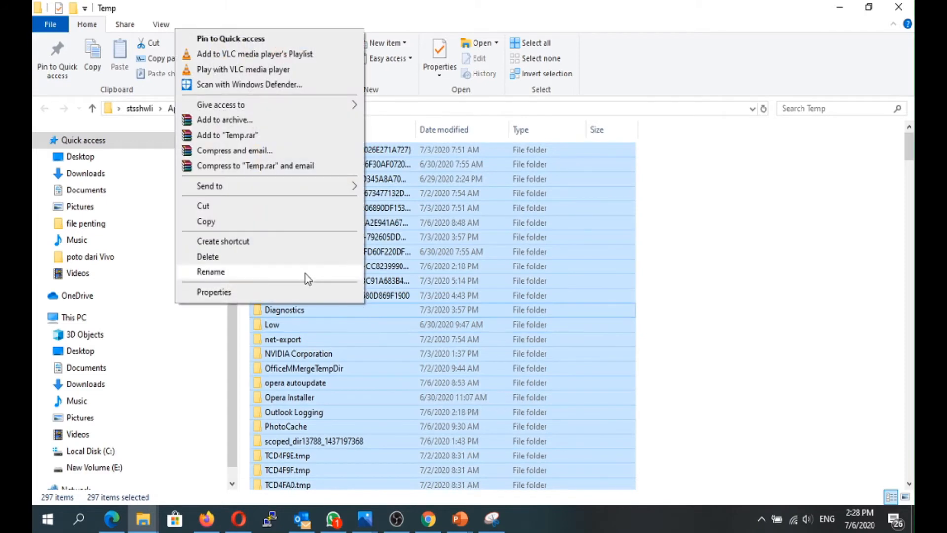
left_click(299, 257)
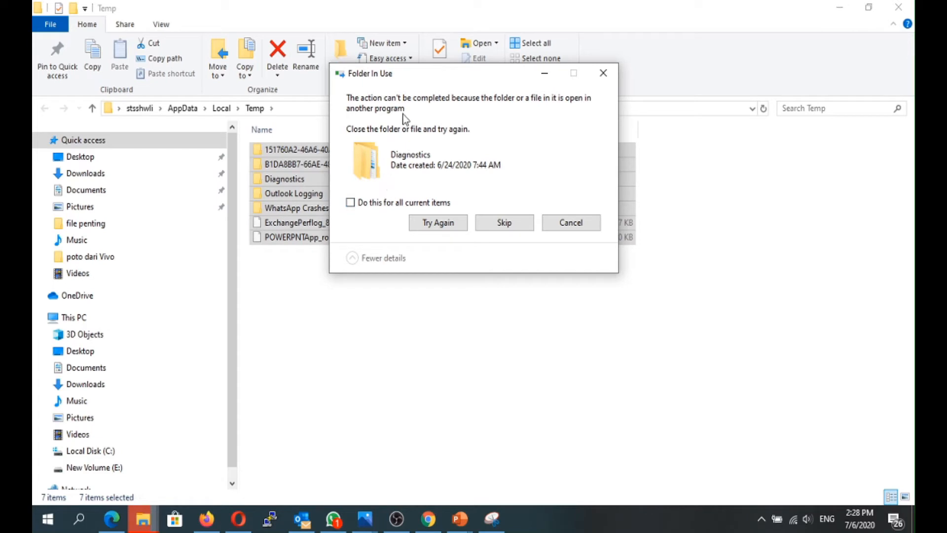
Step: Skip all current folders and files that are in use or require administrator permission in the user's Temp folder
left_click(494, 226)
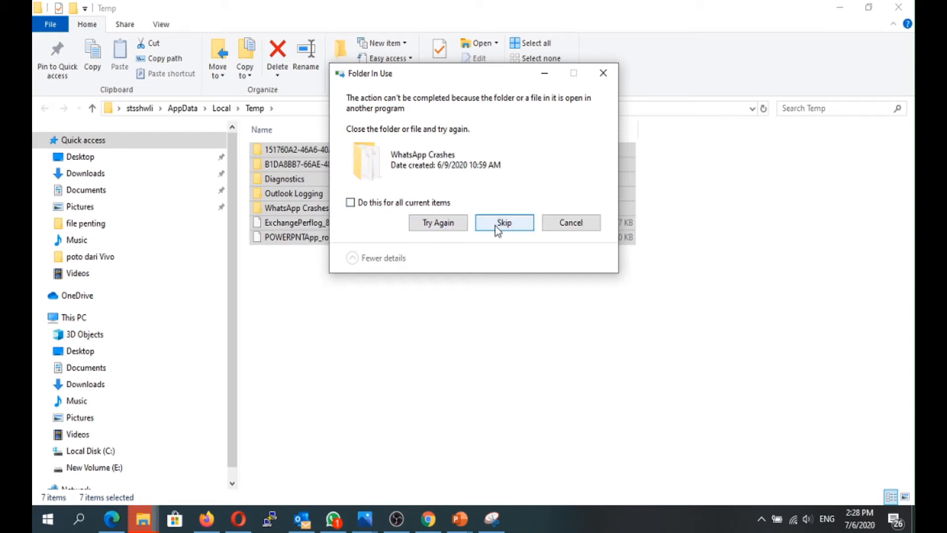
left_click(350, 202)
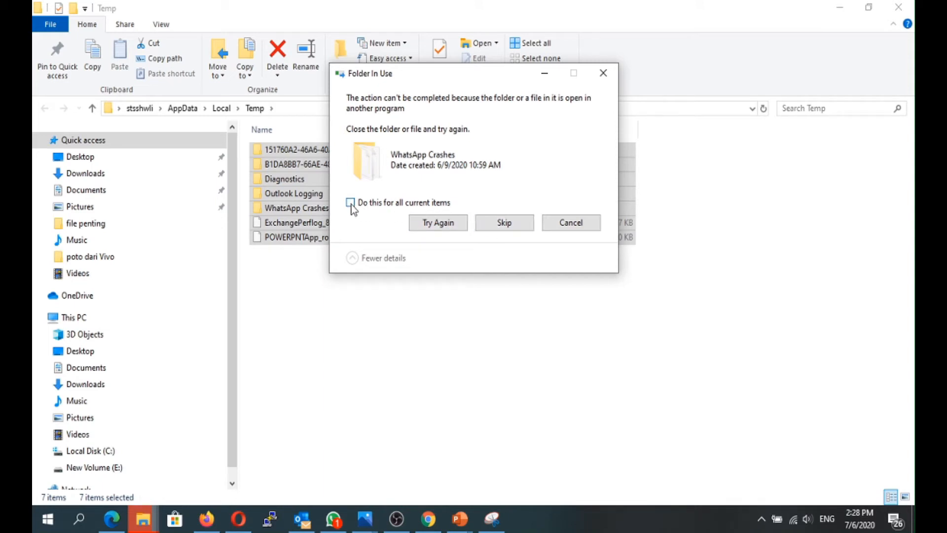
left_click(496, 226)
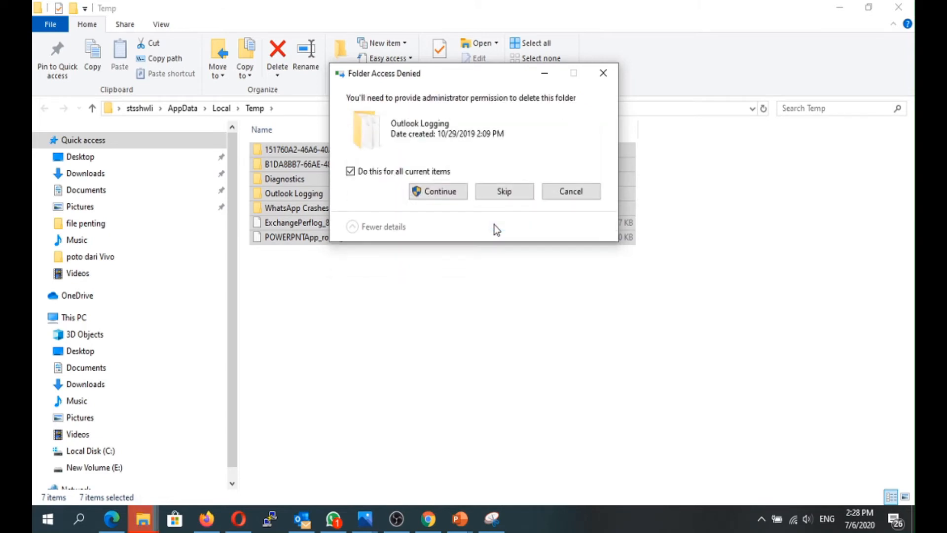
left_click(498, 197)
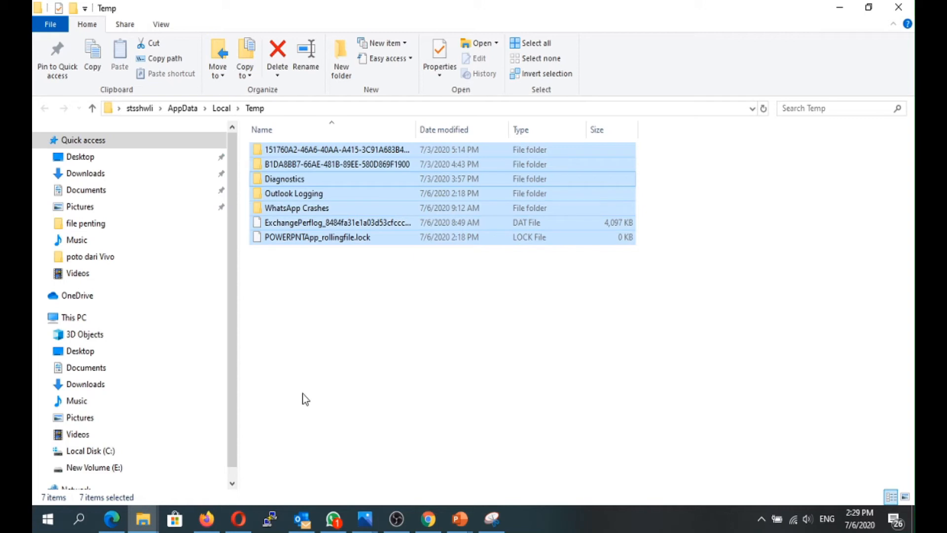
Step: Open the Windows Prefetch folder with the Run command prefetch
key("super+r")
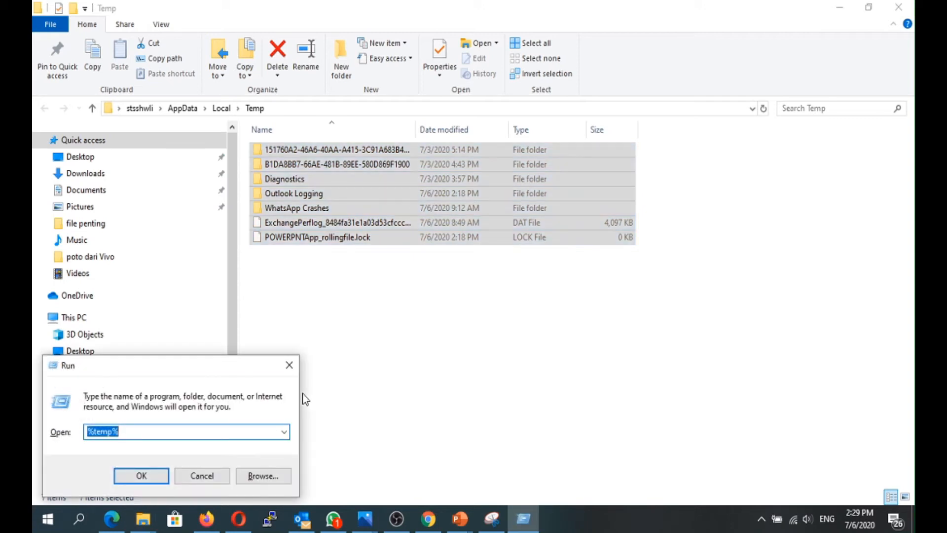
left_click(284, 433)
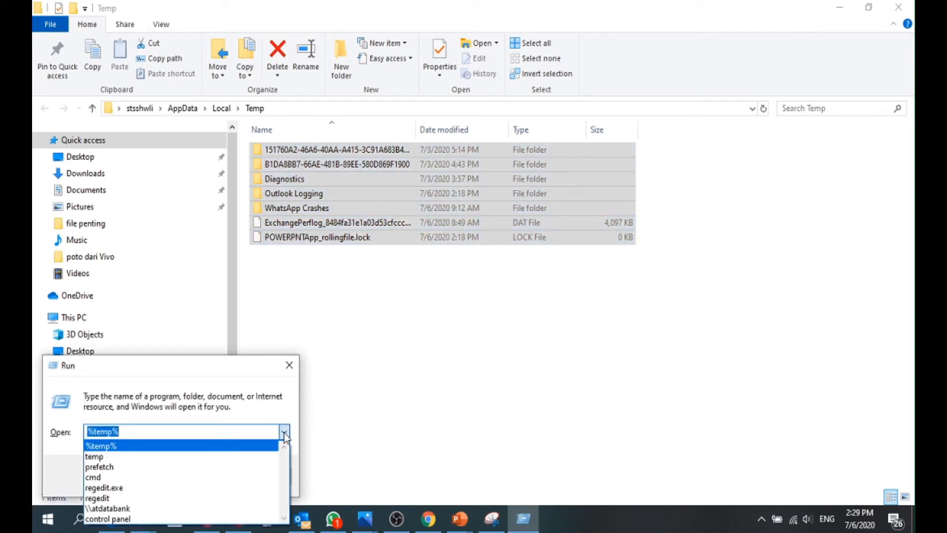
left_click(110, 466)
left_click(140, 475)
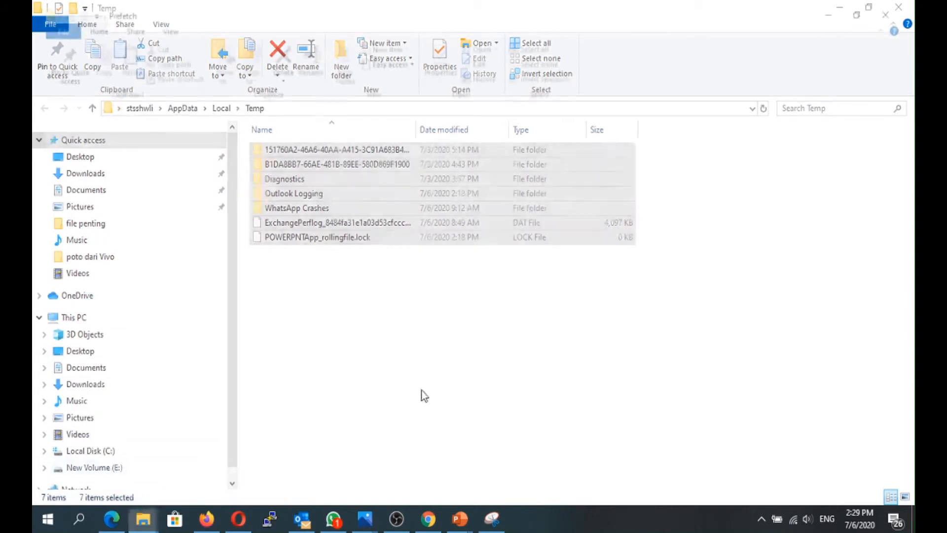
Step: Delete all files in the Prefetch folder, skipping all current items that are in use
scroll(384, 352, "down", 6)
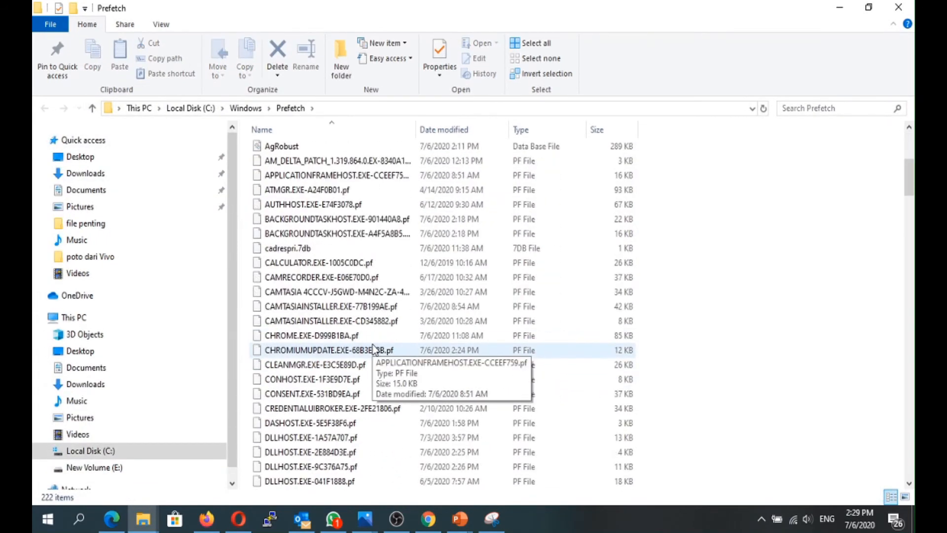
scroll(373, 349, "up", 6)
scroll(373, 348, "down", 6)
left_click(330, 364)
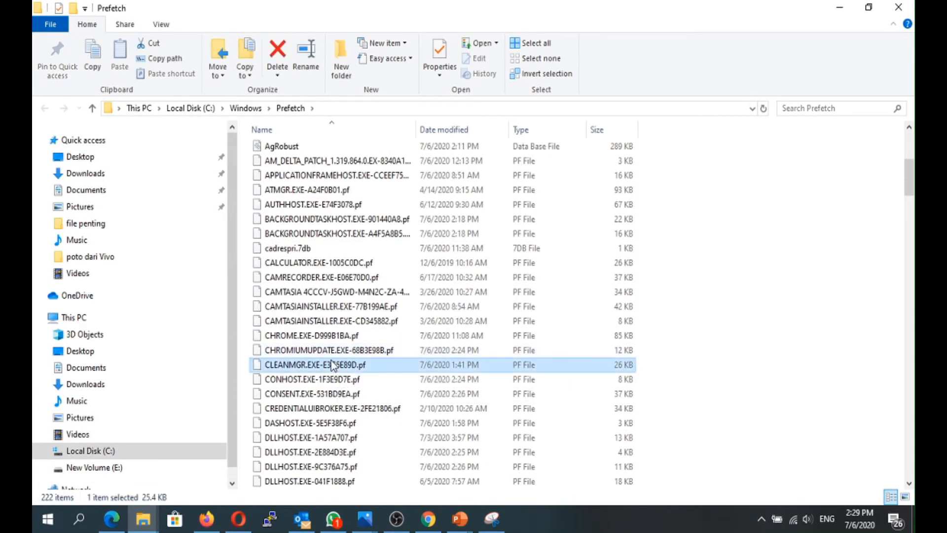
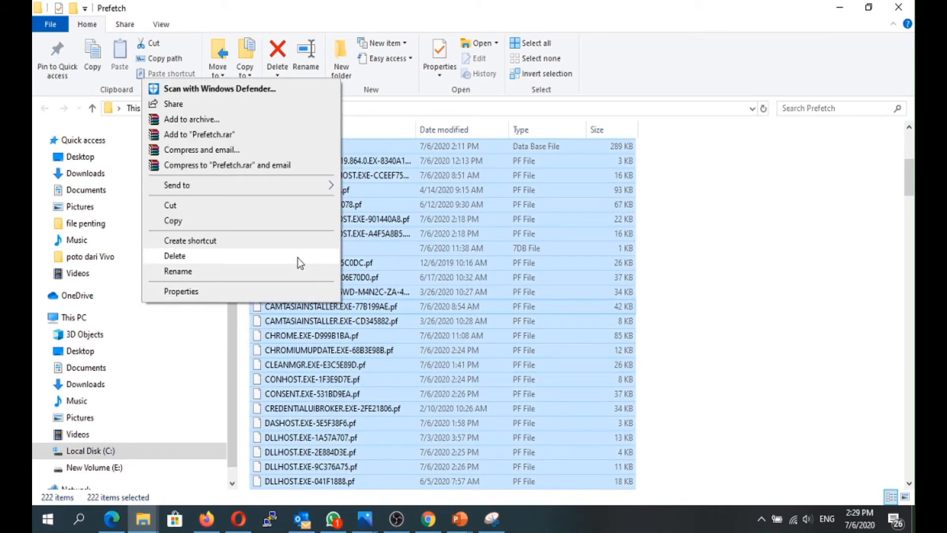
left_click(298, 258)
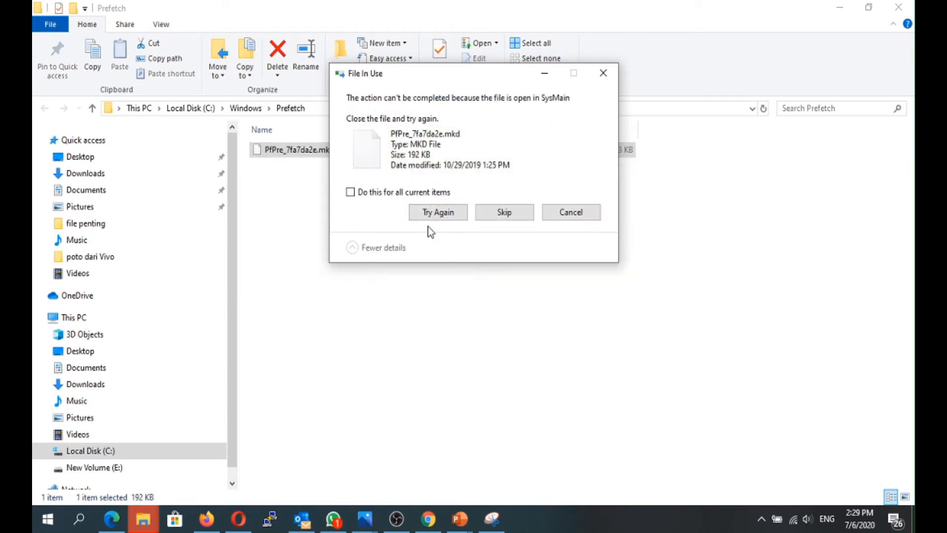
left_click(350, 193)
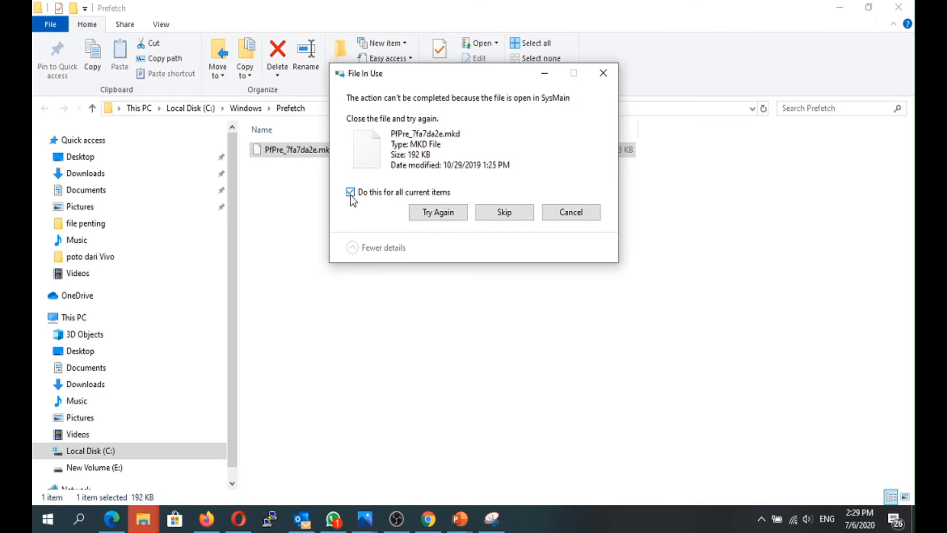
left_click(496, 216)
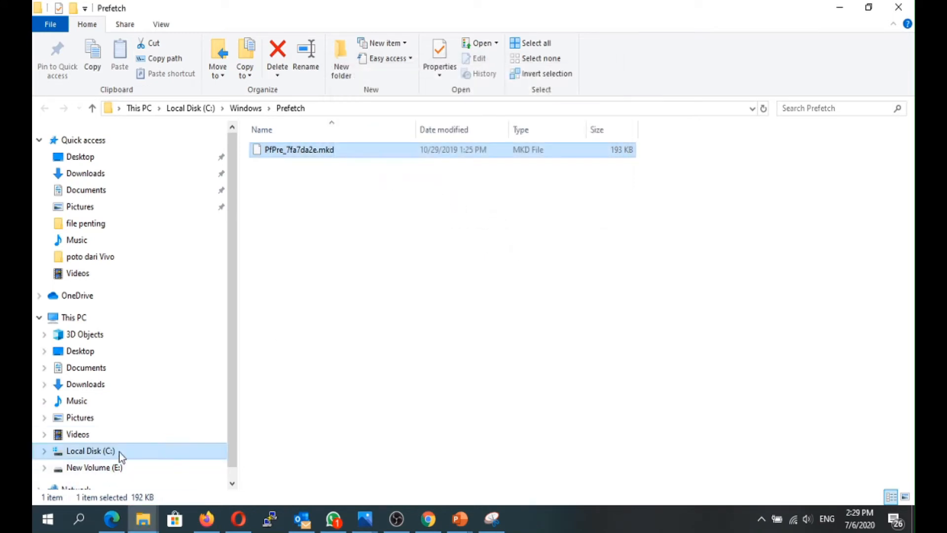
Step: Open the properties of Local Disk (C:) from This PC and start Disk Cleanup for the drive
left_click(74, 318)
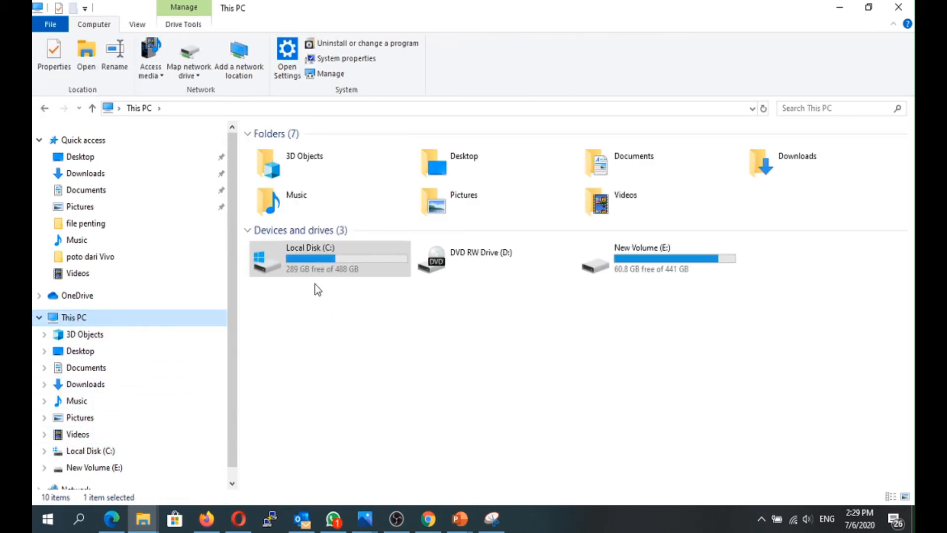
right_click(316, 267)
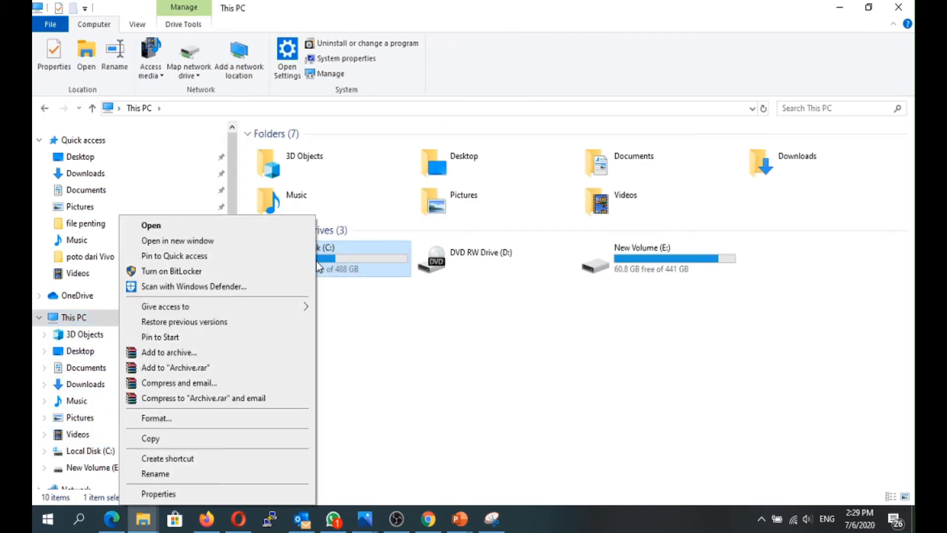
left_click(177, 496)
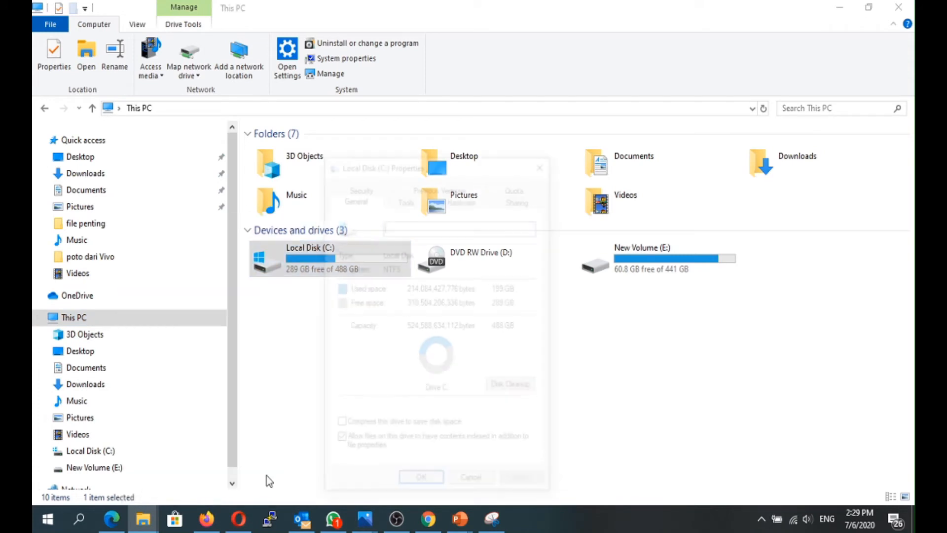
left_click(512, 388)
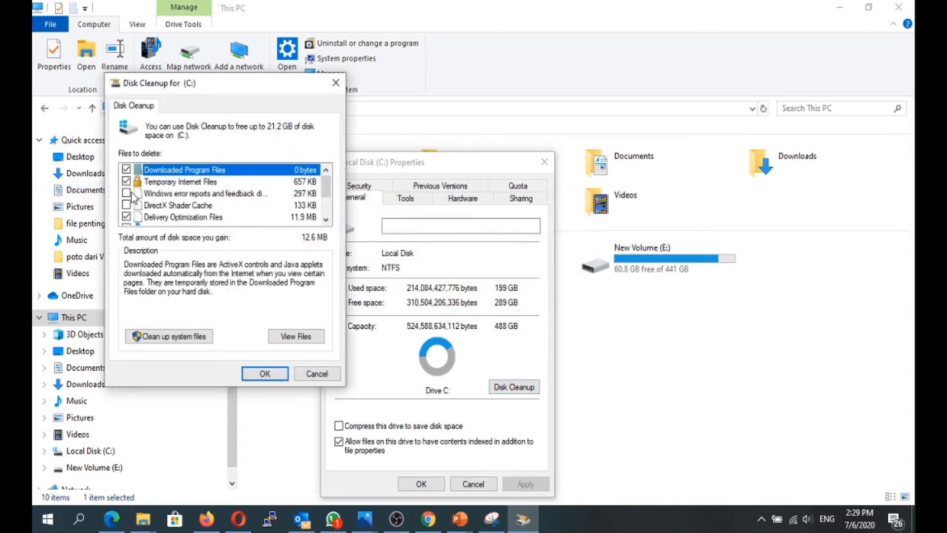
Step: Include Windows error reports, DirectX Shader Cache, Downloads, Recycle Bin, Temporary files and Thumbnails in the files to delete
left_click(127, 193)
left_click(126, 206)
scroll(130, 212, "down", 2)
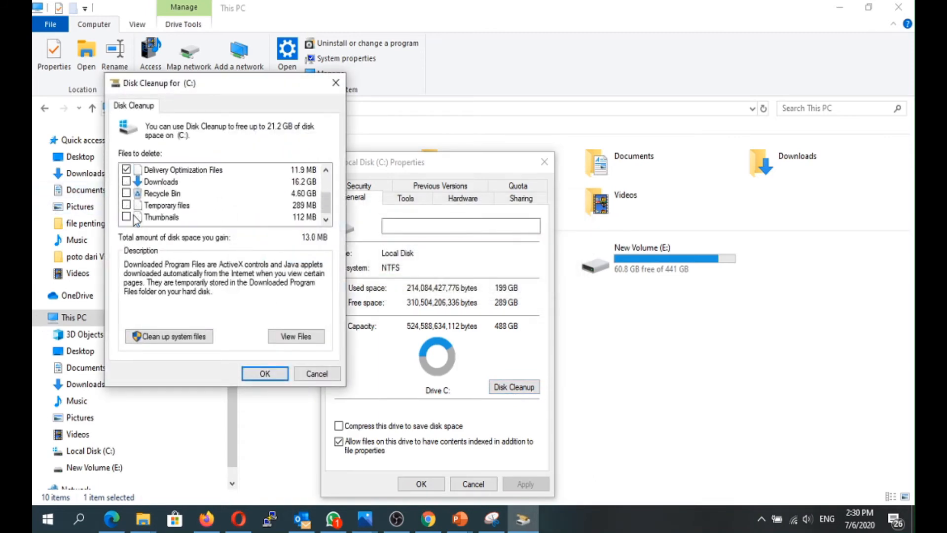
left_click(126, 216)
left_click(127, 205)
left_click(126, 193)
scroll(148, 207, "up", 2)
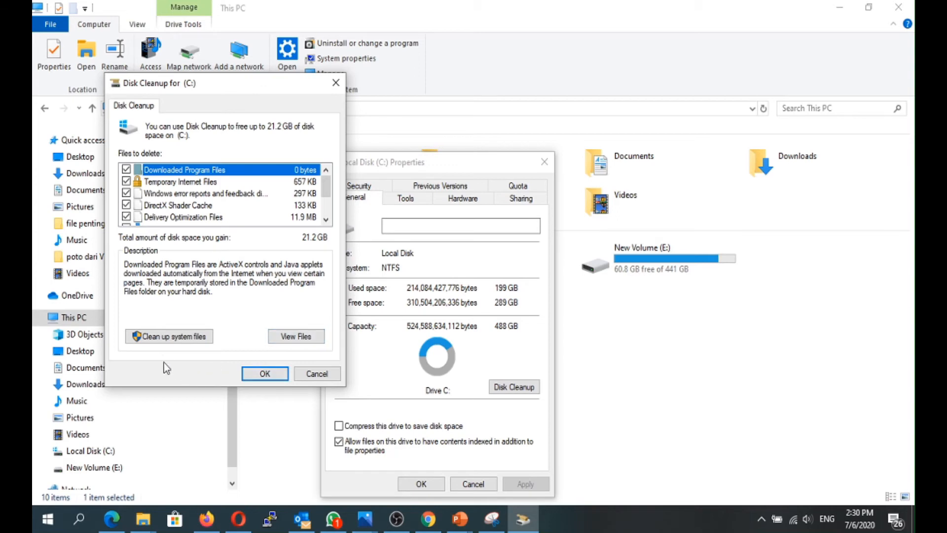
Step: Restart Disk Cleanup for drive C: so that it also covers system files
left_click(174, 337)
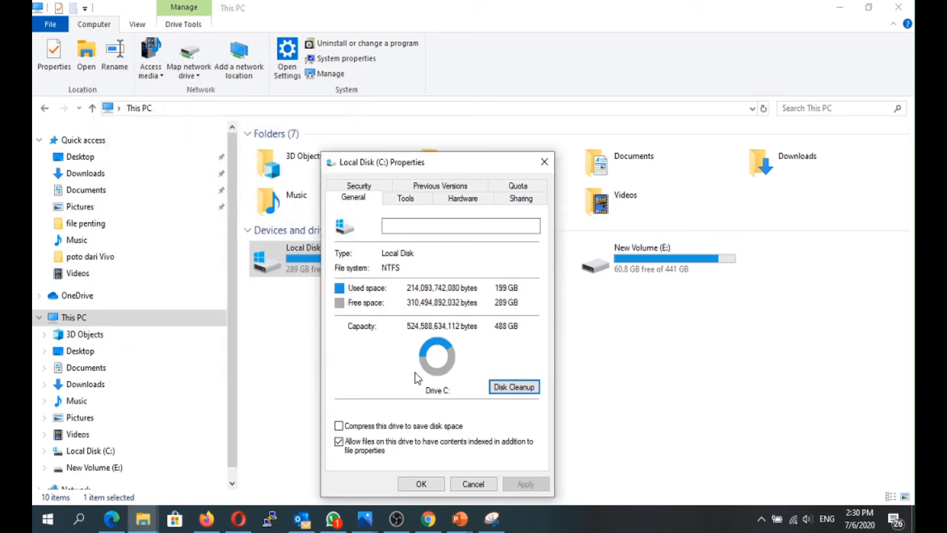
left_click(512, 390)
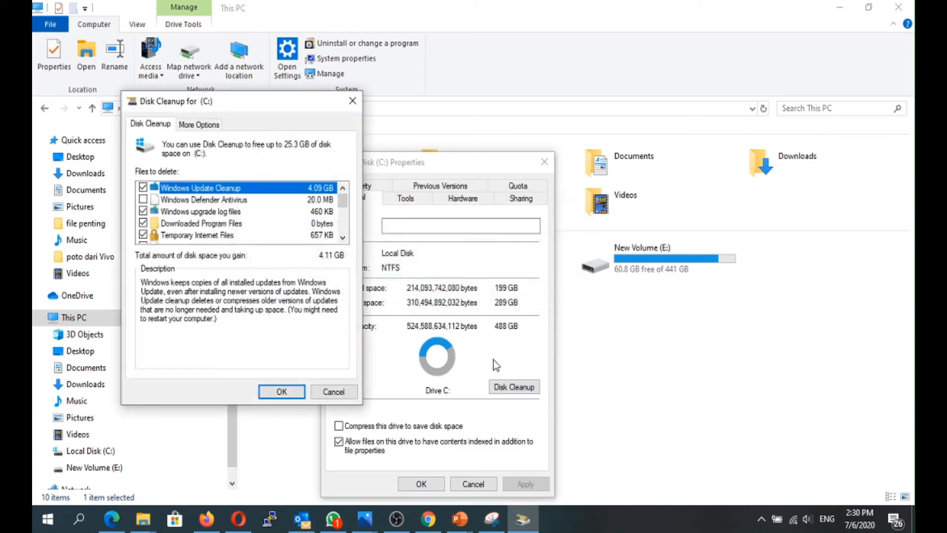
Step: Include Windows Defender Antivirus, Windows error reports, DirectX Shader Cache, Downloads, Recycle Bin, Temporary files and Thumbnails in the system-wide cleanup
left_click(143, 199)
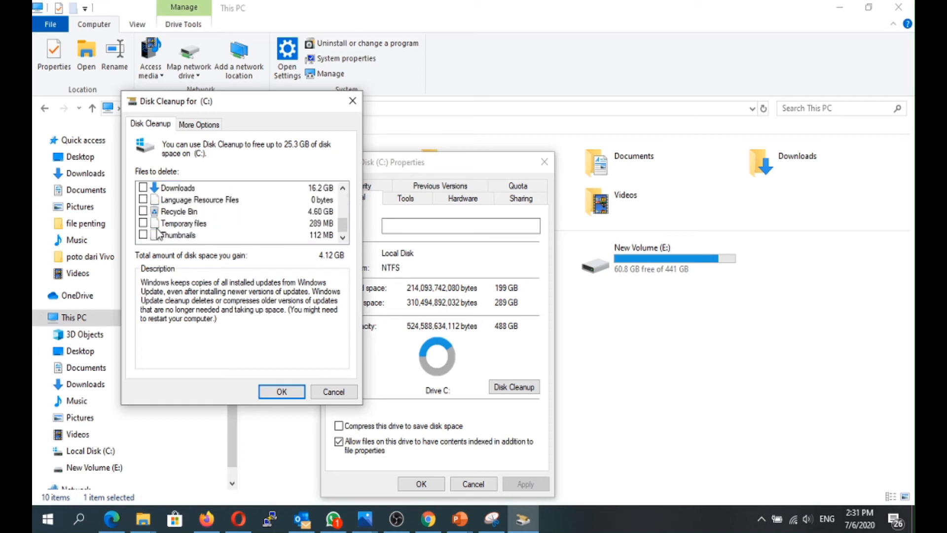
scroll(153, 231, "down", 3)
left_click(144, 234)
left_click(143, 223)
left_click(143, 211)
left_click(143, 187)
scroll(166, 223, "up", 5)
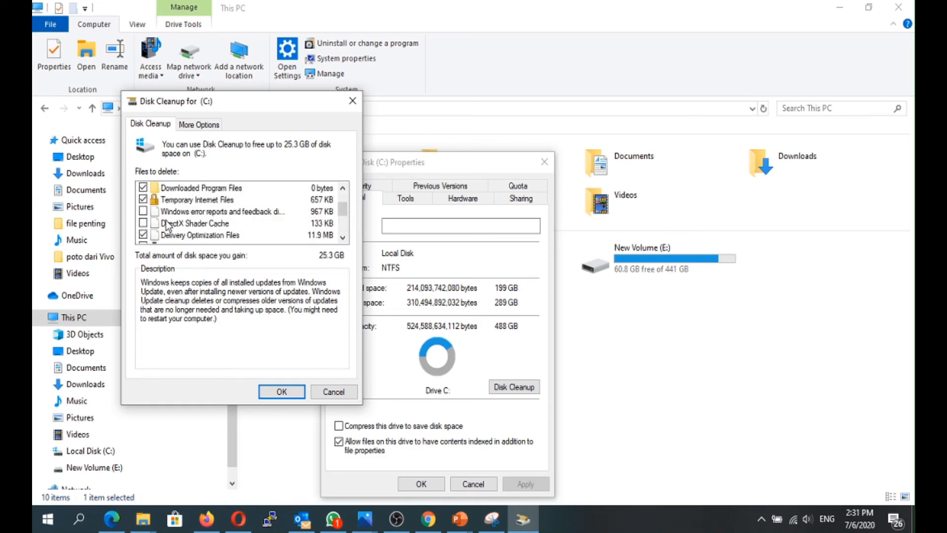
left_click(143, 223)
left_click(143, 211)
Step: Run the cleanup of drive C:, permanently deleting the selected files, and dismiss the incoming Outlook mail notification
left_click(282, 392)
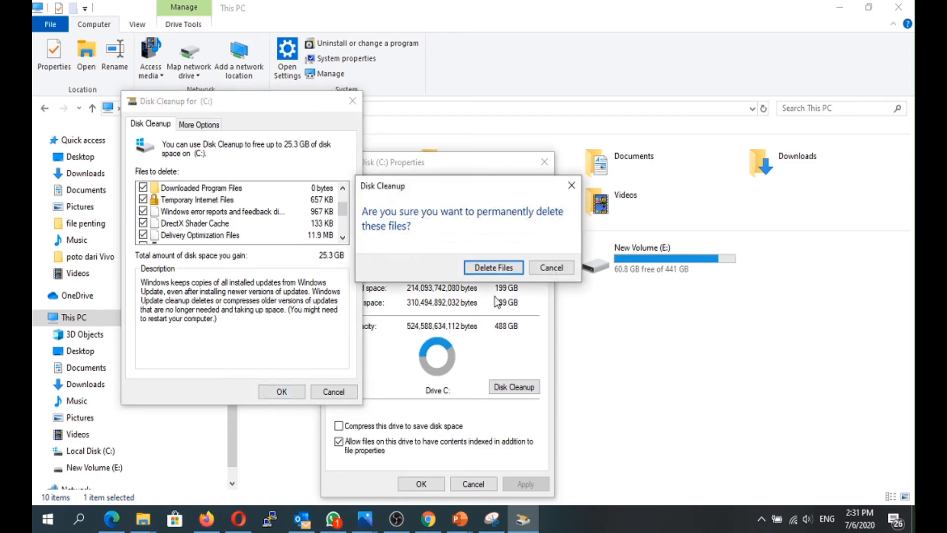
left_click(480, 267)
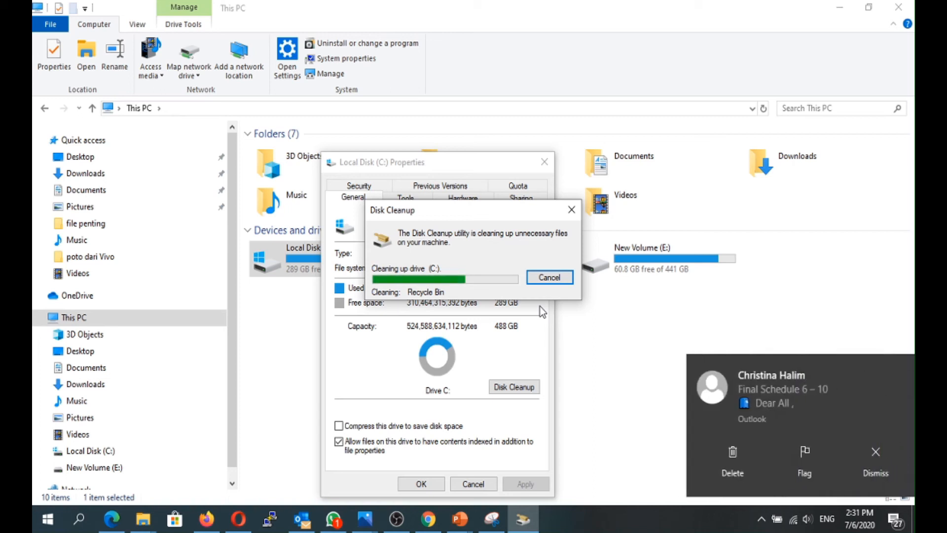
left_click(862, 472)
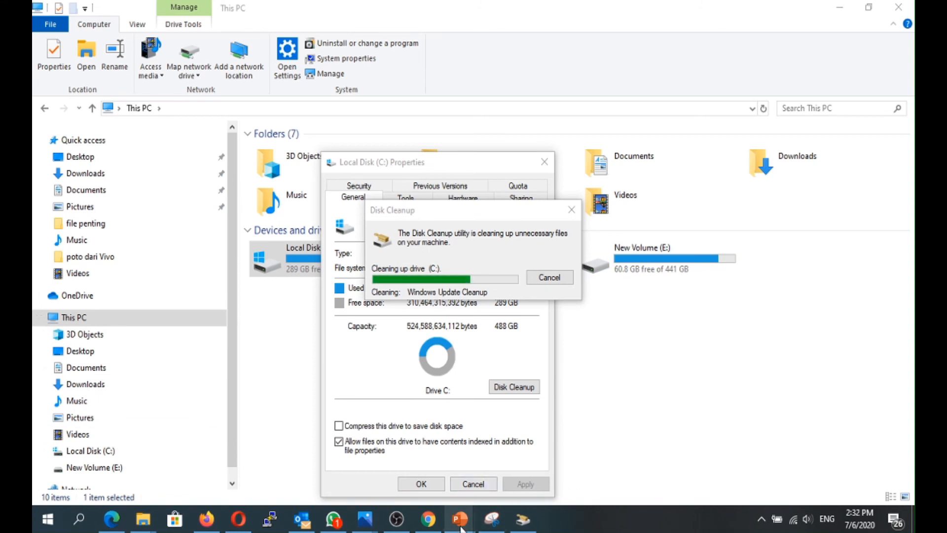
Step: Switch to the PowerPoint slide show and check the Disk Cleanup progress while the cleanup runs
mouse_move(460, 527)
left_click(517, 486)
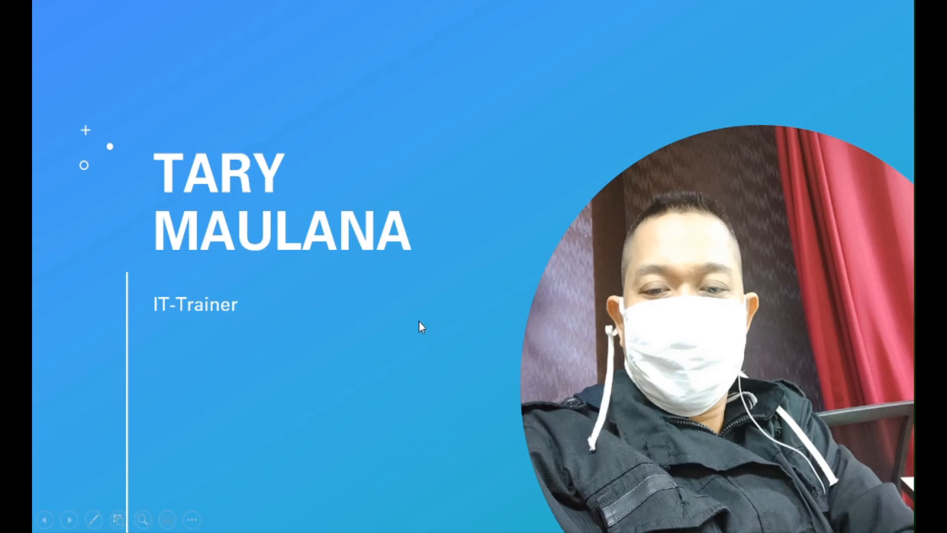
key("alt+Tab")
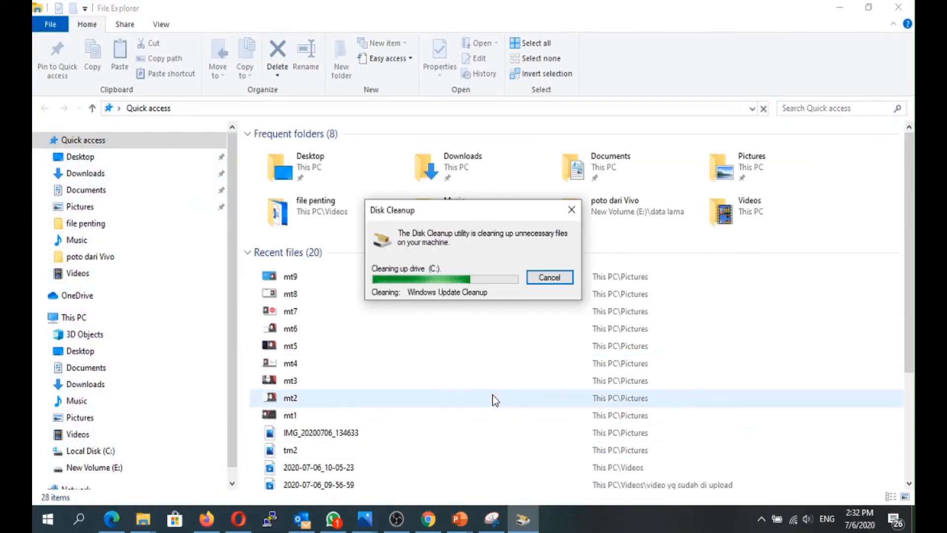
key("alt+Tab")
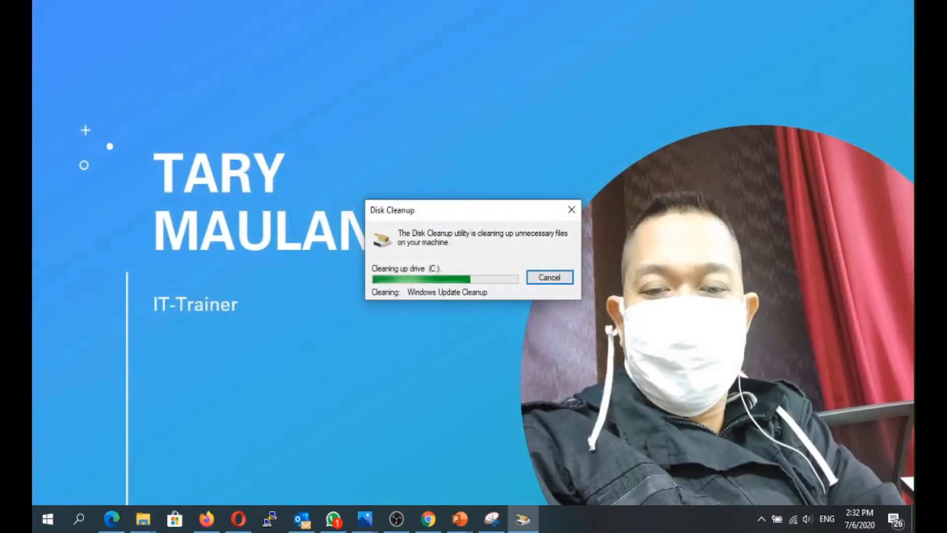